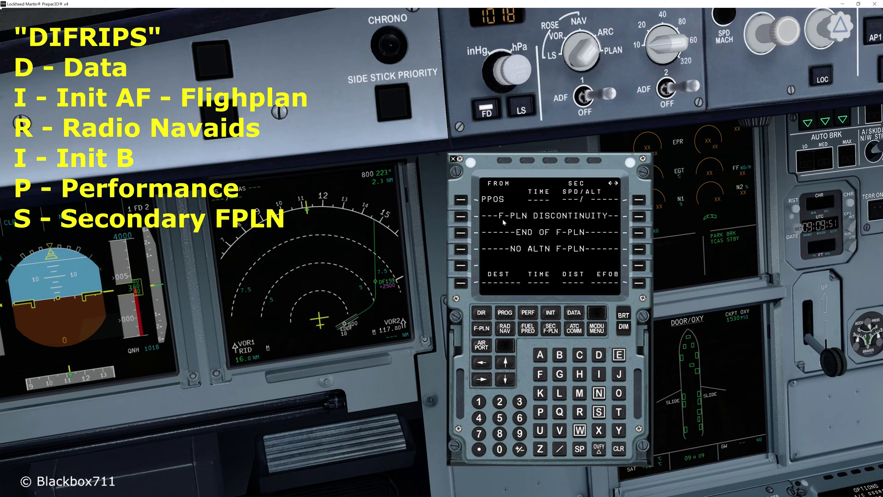
# Copy the active flight plan into the secondary flight plan
pyautogui.click(551, 328)
pyautogui.click(468, 199)
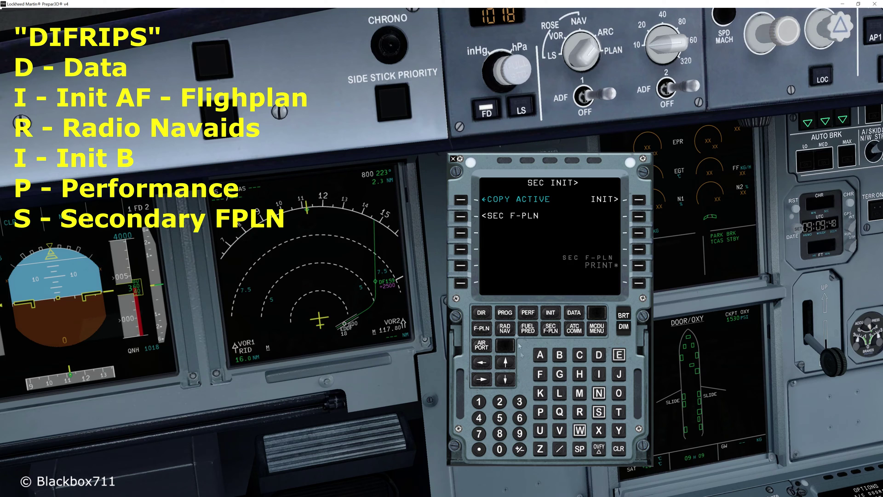
pyautogui.click(461, 216)
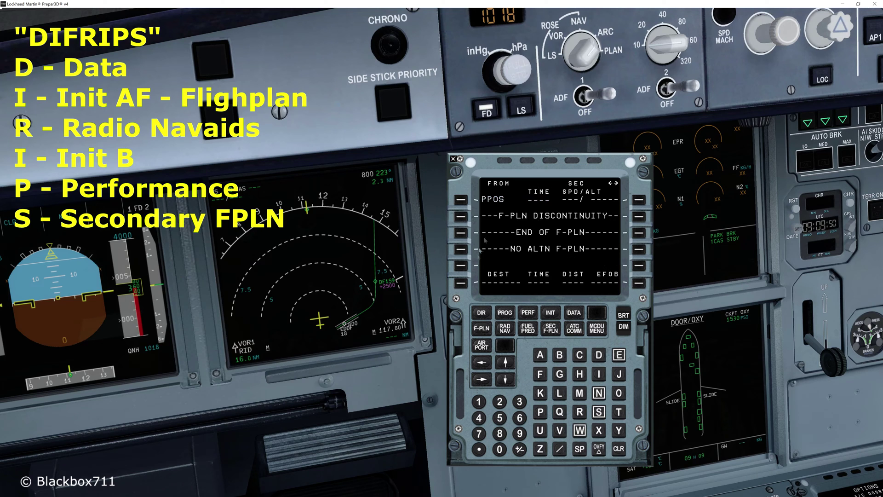
pyautogui.click(551, 328)
pyautogui.click(467, 200)
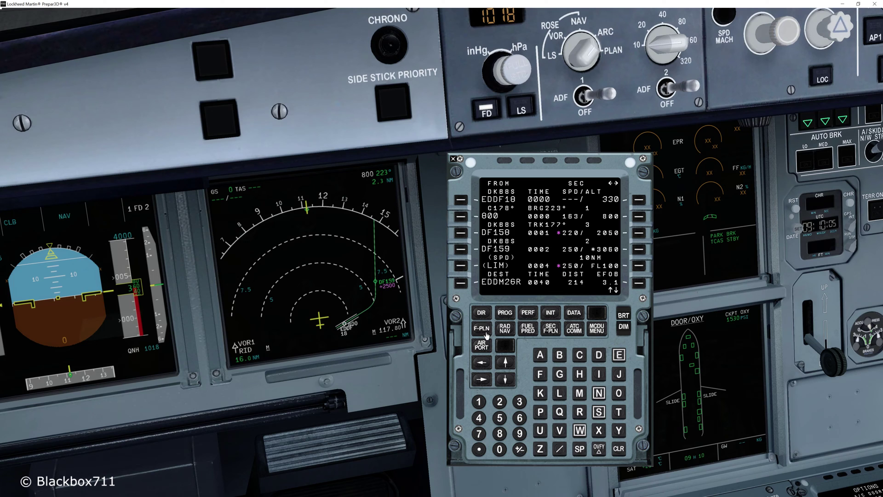
# Enter EDDF as the new destination after waypoint DF159 in the secondary flight plan
pyautogui.click(548, 330)
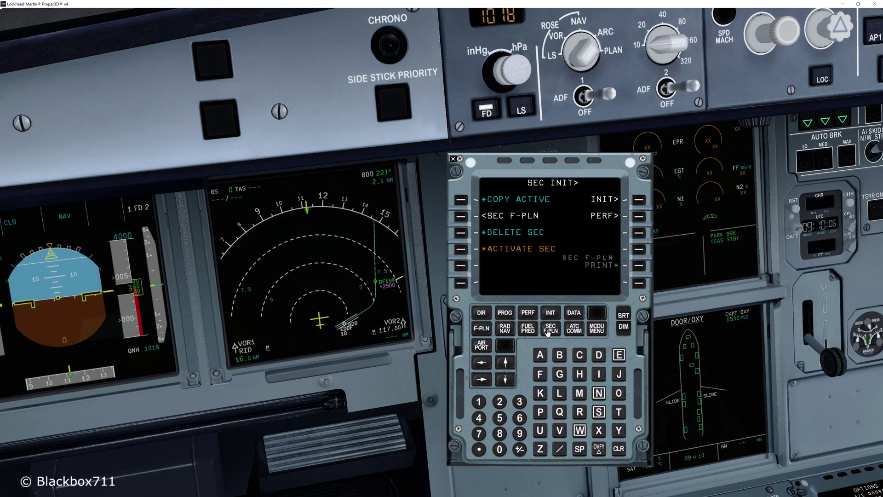
pyautogui.click(459, 218)
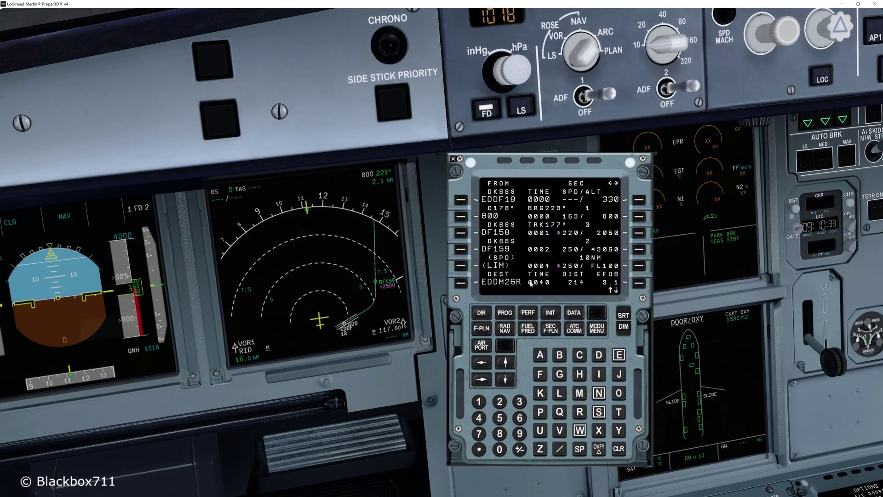
pyautogui.click(460, 250)
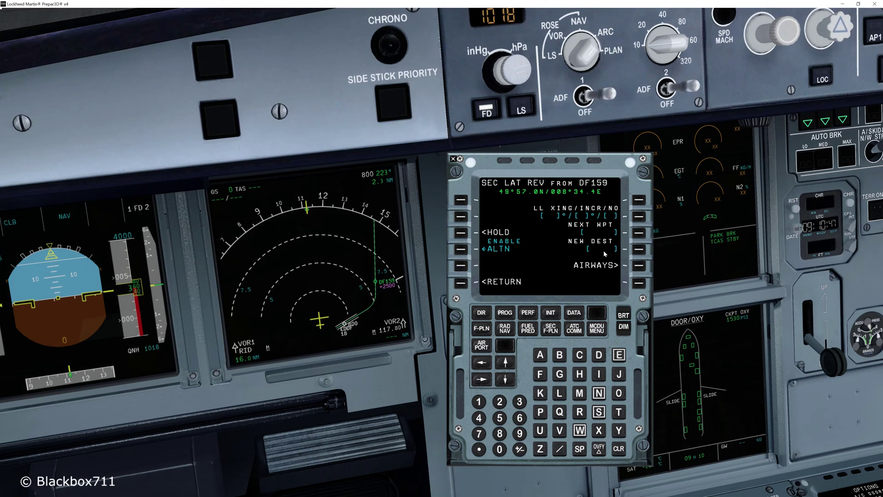
pyautogui.click(618, 355)
pyautogui.click(599, 354)
pyautogui.click(540, 374)
pyautogui.click(639, 249)
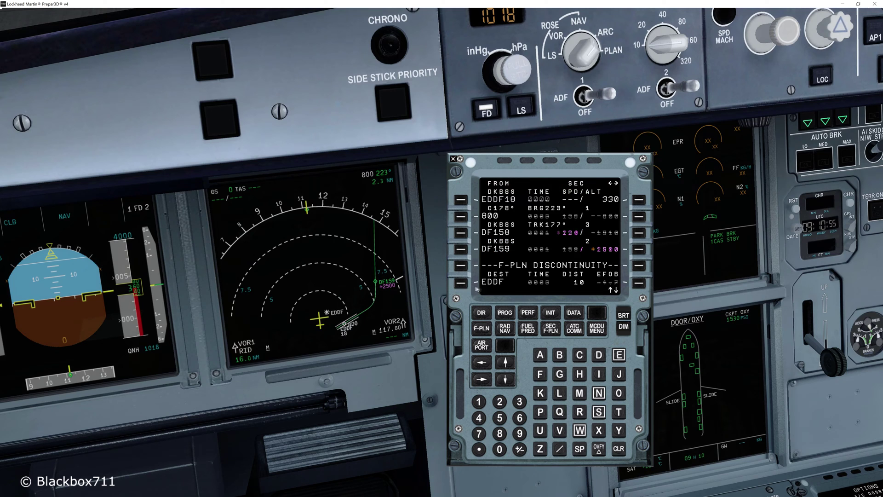
# Select the ILS25C approach with no STAR as the EDDF arrival in the secondary flight plan
pyautogui.click(461, 284)
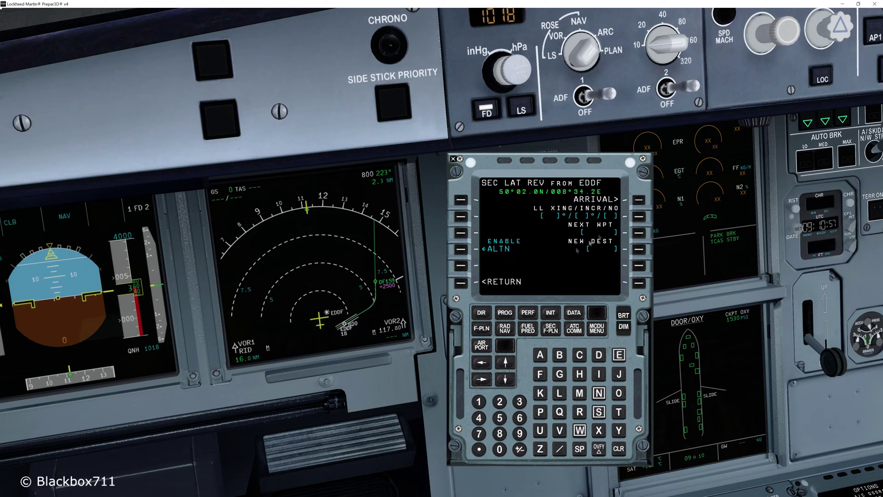
pyautogui.click(638, 199)
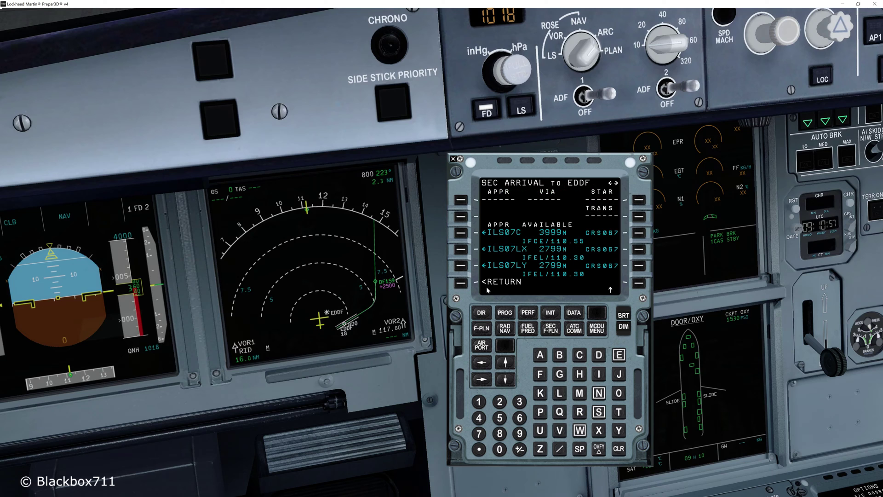
pyautogui.click(506, 369)
pyautogui.click(506, 369)
pyautogui.click(460, 237)
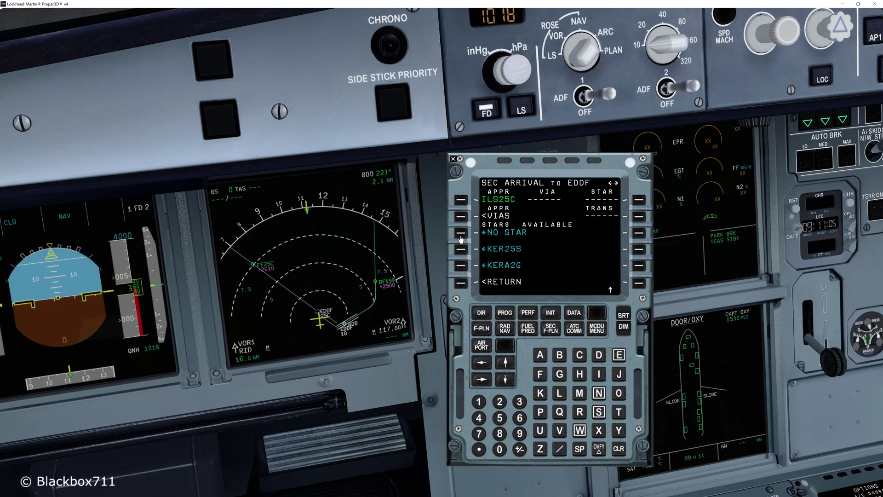
pyautogui.click(460, 237)
# Show the secondary flight plan and set the navigation display range to 20 NM to check the return route
pyautogui.click(548, 331)
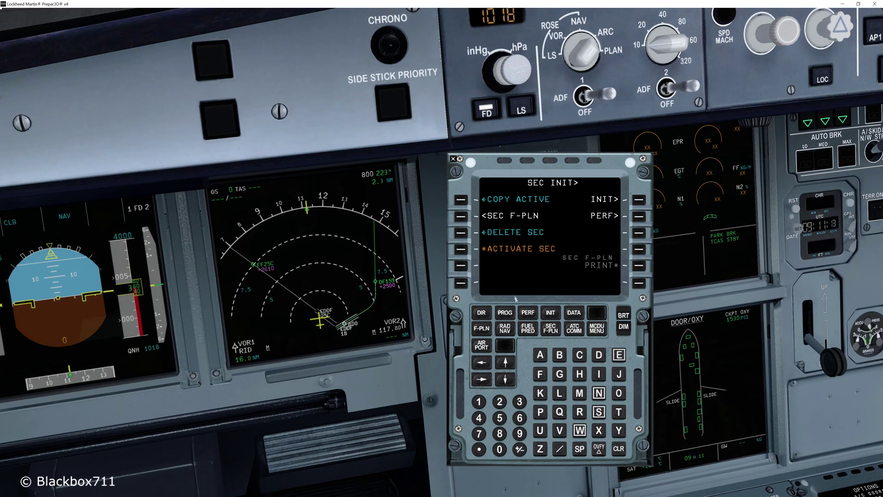
pyautogui.click(462, 216)
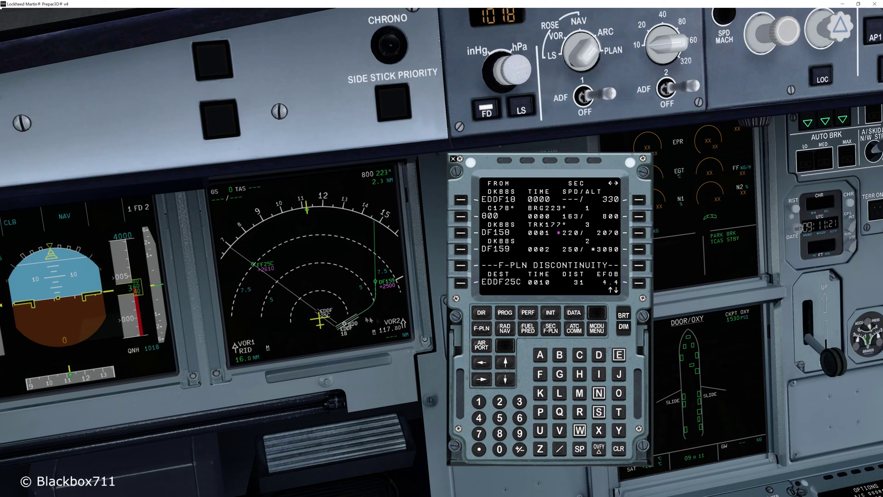
pyautogui.click(676, 46)
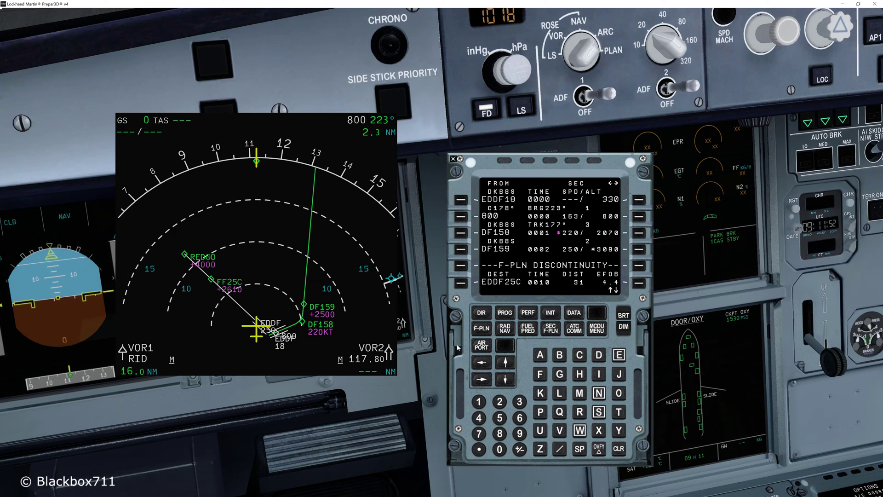
# From the active plan's departure runway, open the radial fix info and enter EDDF18 as the reference fix
pyautogui.click(482, 333)
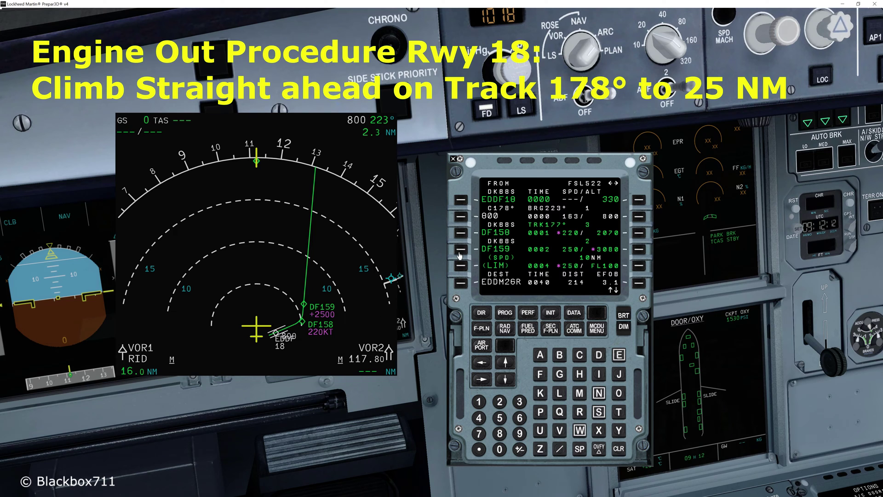
pyautogui.click(461, 200)
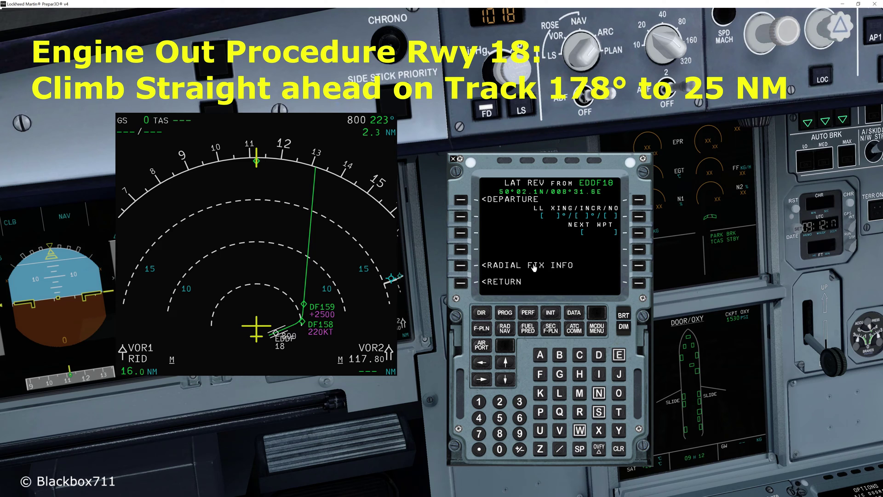
pyautogui.click(461, 266)
pyautogui.click(618, 358)
pyautogui.click(599, 358)
pyautogui.click(599, 359)
pyautogui.click(540, 375)
pyautogui.click(479, 401)
pyautogui.click(500, 433)
pyautogui.click(461, 201)
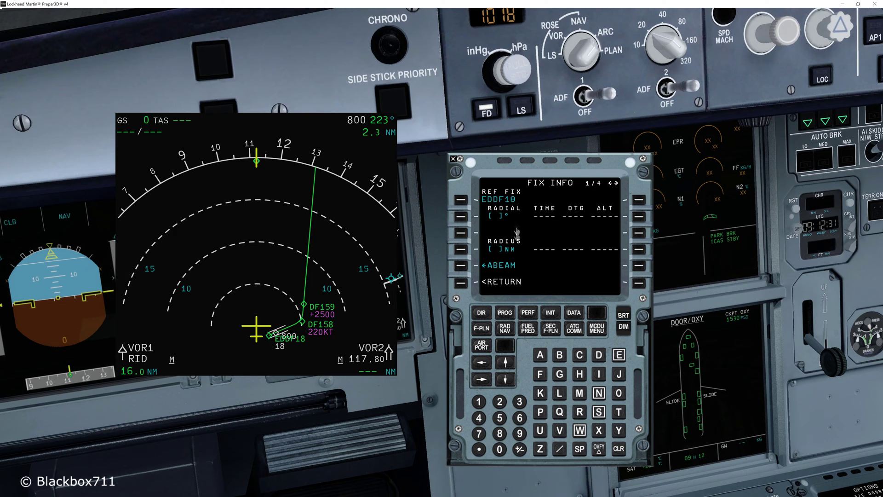
# Add a 178° radial and a 25 NM radius to the EDDF18 fix and check them at a wider navigation display range
pyautogui.click(478, 401)
pyautogui.click(478, 433)
pyautogui.click(499, 433)
pyautogui.click(461, 216)
pyautogui.click(500, 402)
pyautogui.click(500, 433)
pyautogui.press('BackSpace')
pyautogui.click(500, 418)
pyautogui.click(461, 250)
pyautogui.scroll(2, 670, 49)
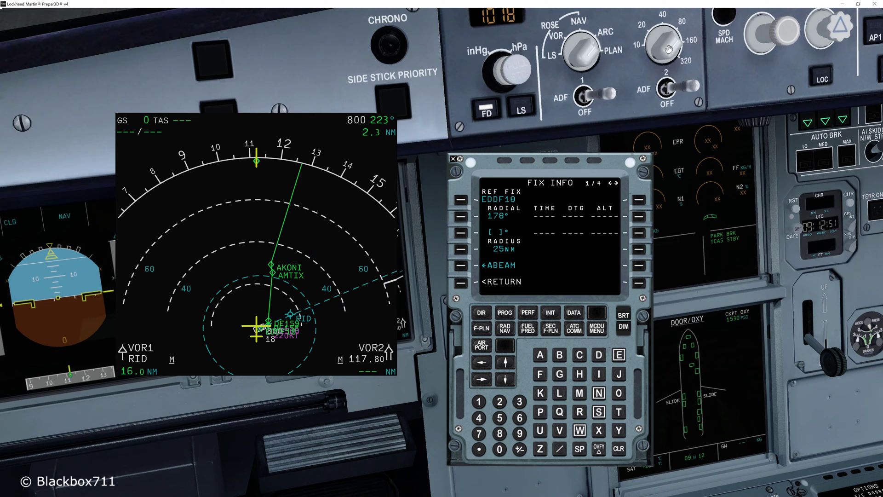
pyautogui.scroll(-1, 669, 49)
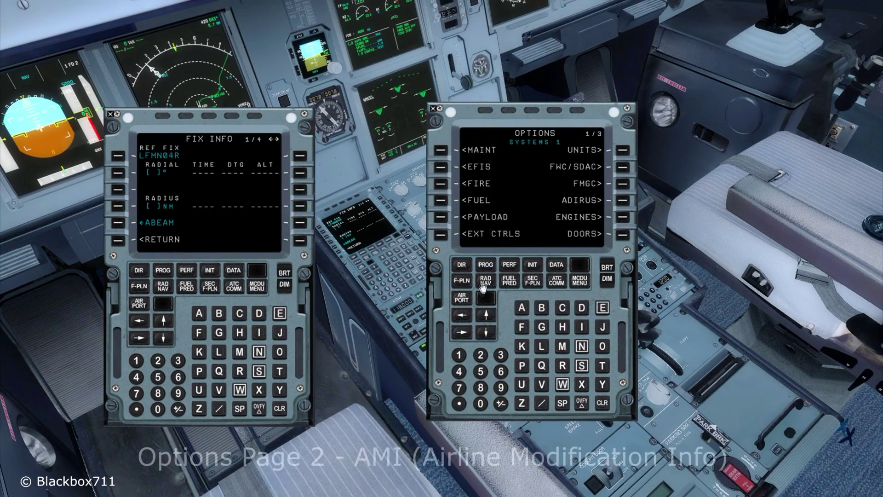
# Open the AMI settings in the aircraft's systems options and switch the FMGS revision to S7
pyautogui.click(465, 332)
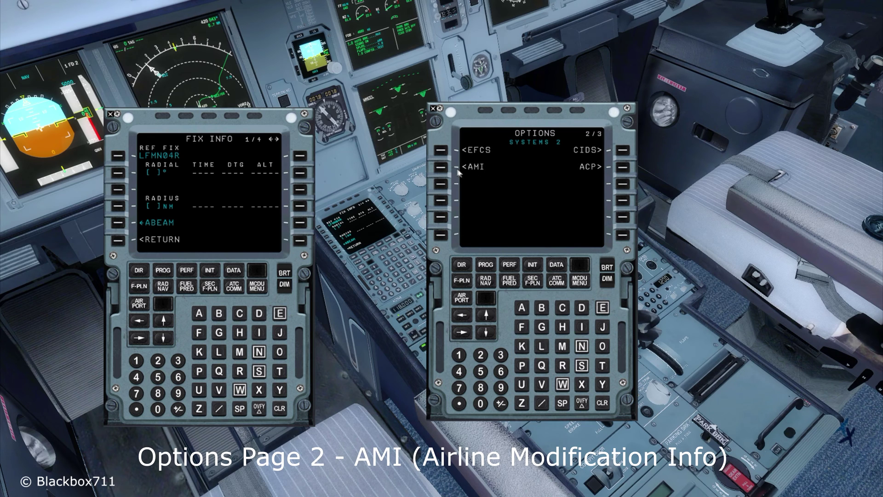
pyautogui.click(441, 168)
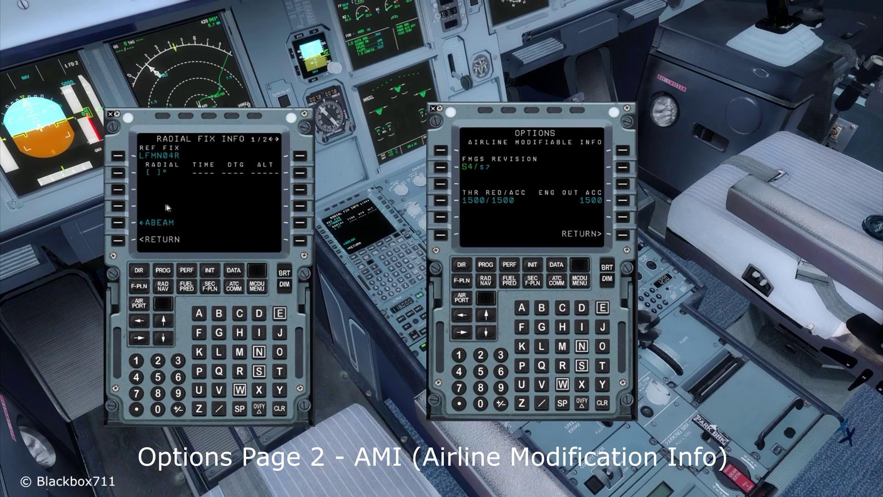
pyautogui.click(436, 170)
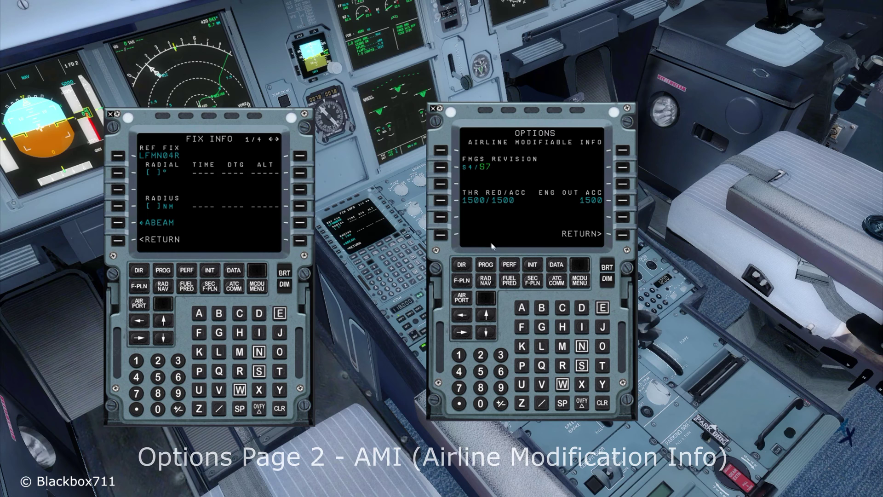
# Compose the 1000/1000 entry for the thrust reduction and acceleration altitudes in the airline modifiable info
pyautogui.click(459, 354)
pyautogui.click(480, 404)
pyautogui.click(480, 404)
pyautogui.click(480, 404)
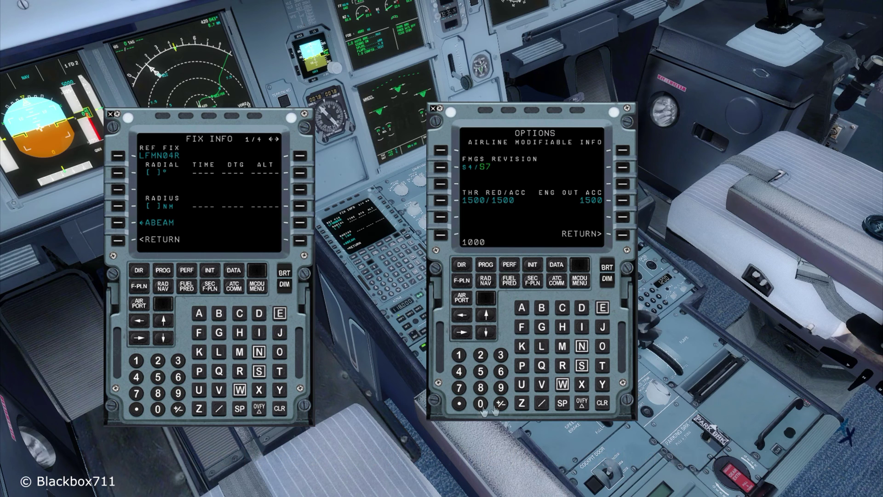
pyautogui.click(541, 404)
pyautogui.click(459, 358)
pyautogui.click(480, 404)
pyautogui.click(480, 403)
pyautogui.click(480, 403)
pyautogui.click(459, 355)
pyautogui.click(479, 403)
pyautogui.click(480, 404)
pyautogui.click(480, 404)
pyautogui.click(541, 403)
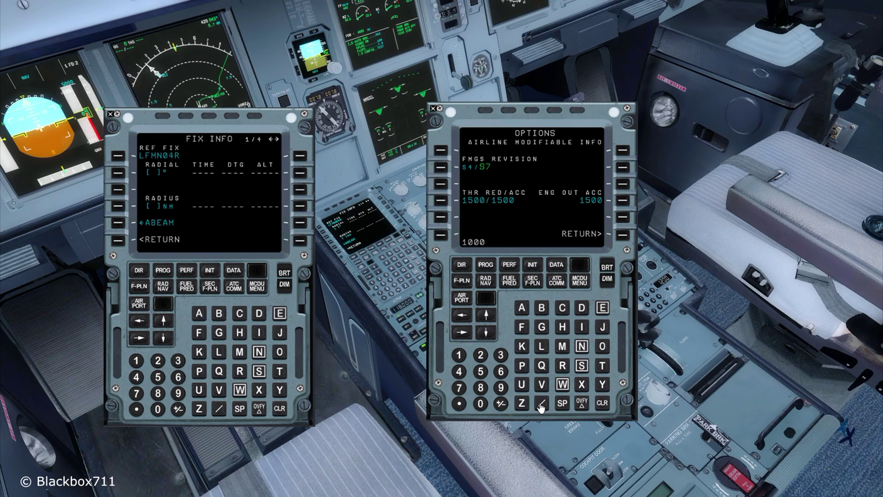
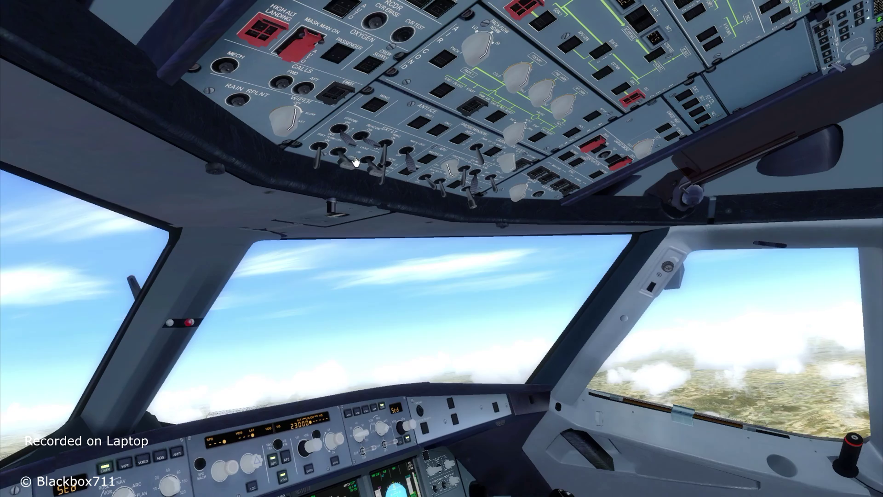
# Operate a switch in the EXT LT section of the overhead panel
pyautogui.click(354, 161)
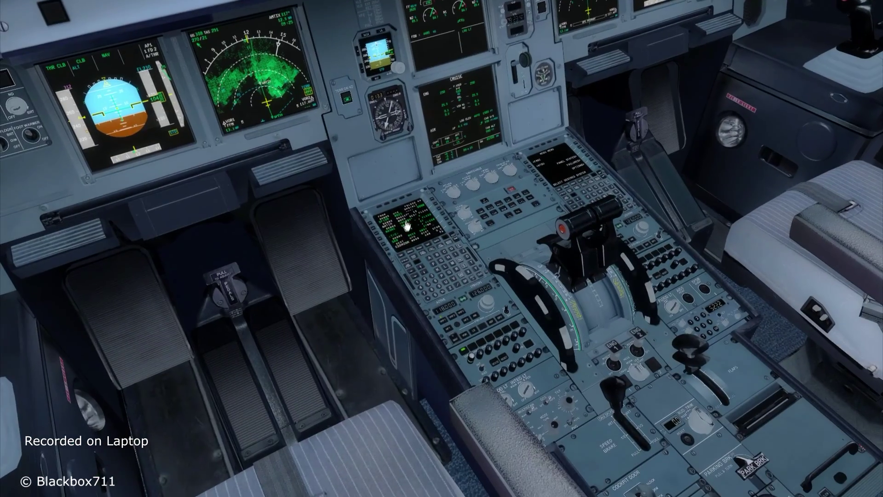
# Clear the EDDF18 reference fix from the present position's fix info and check the remaining fix pages
pyautogui.click(354, 256)
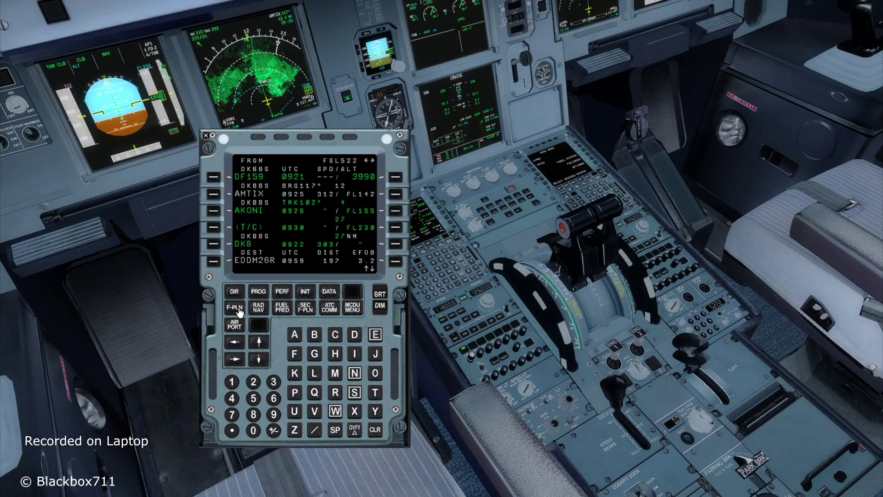
pyautogui.click(212, 177)
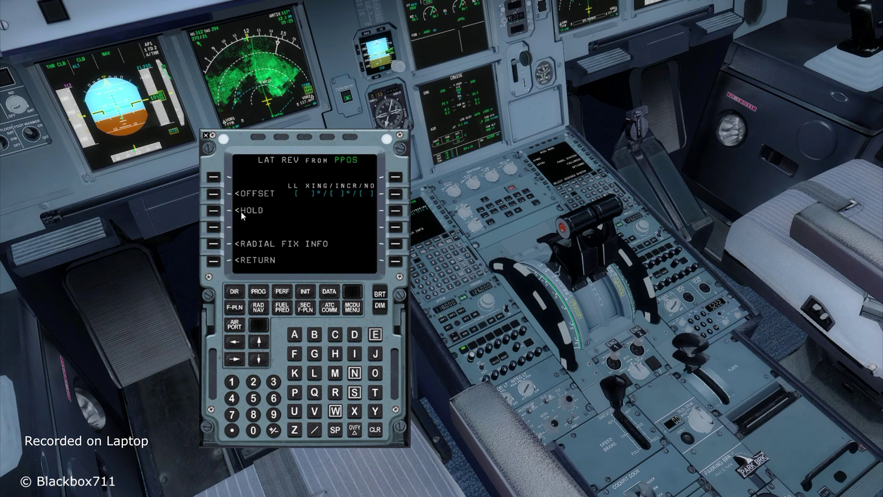
pyautogui.click(213, 243)
pyautogui.click(375, 429)
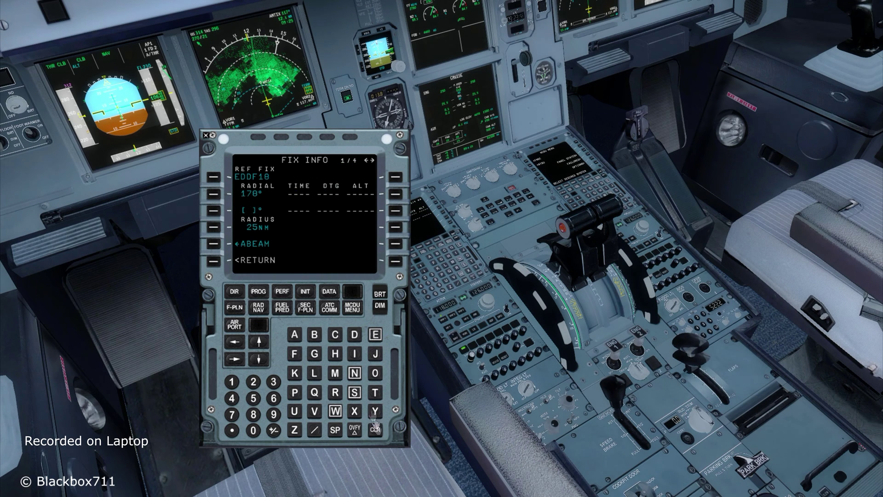
pyautogui.click(213, 177)
pyautogui.click(235, 359)
pyautogui.click(235, 360)
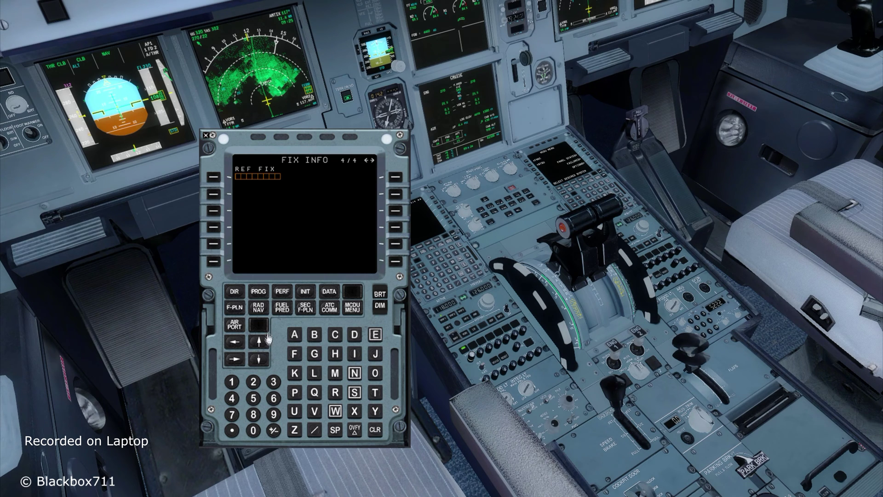
# Replace the EDDF25C return routing in the secondary flight plan with a copy of the active flight plan
pyautogui.click(305, 307)
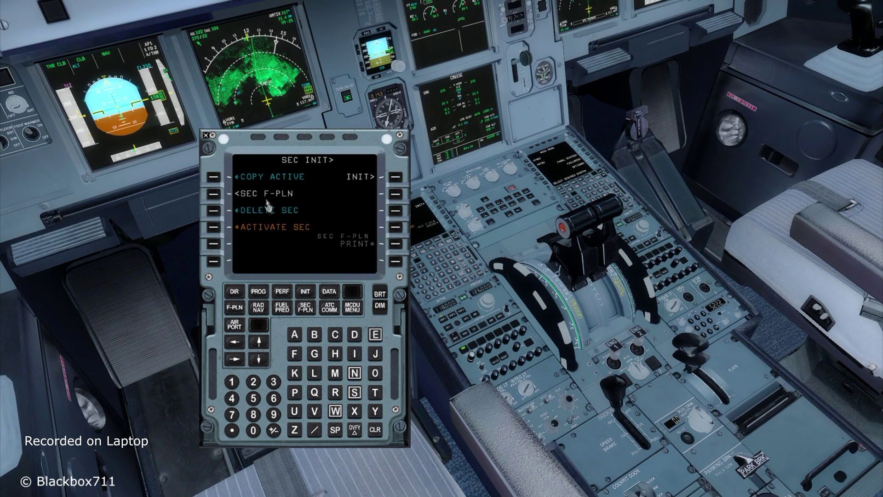
pyautogui.click(212, 195)
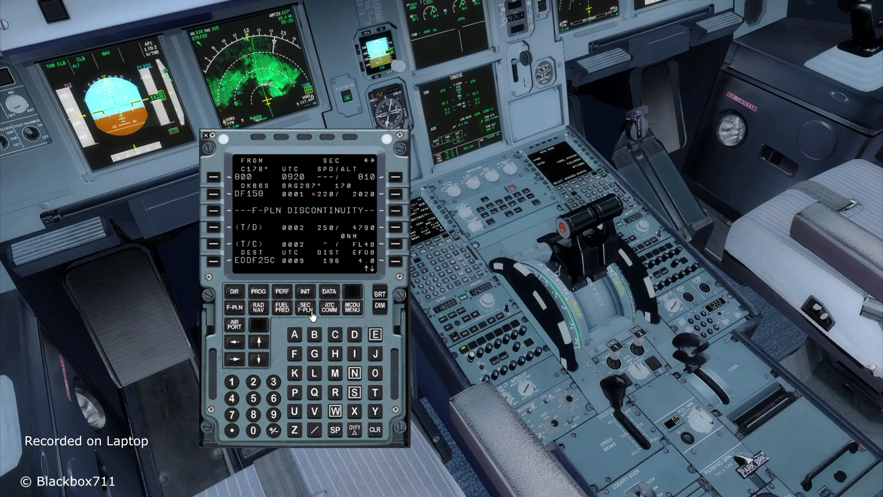
pyautogui.click(213, 177)
pyautogui.click(216, 183)
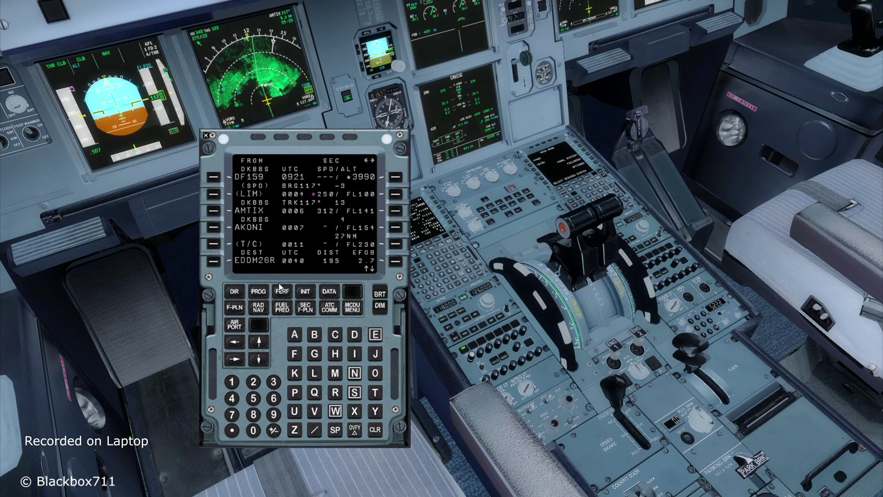
# Clear the manually tuned VOR1 and VOR2 entries on the radio navigation page
pyautogui.click(259, 309)
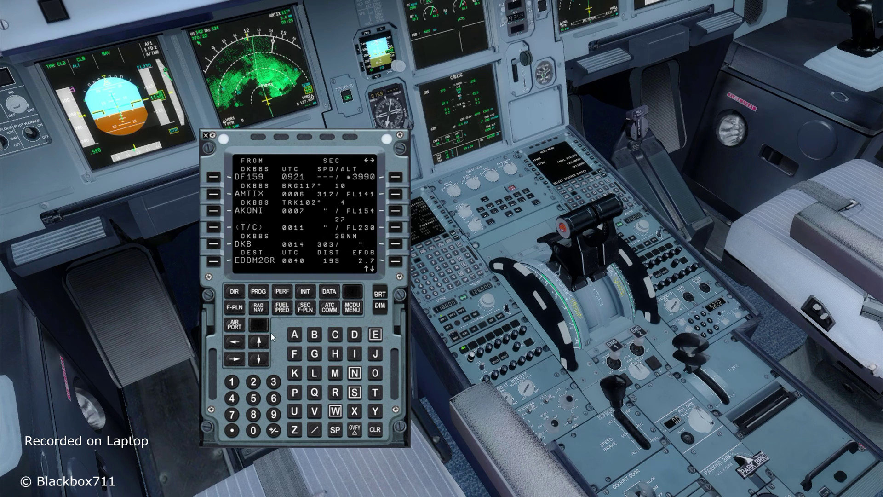
pyautogui.click(213, 178)
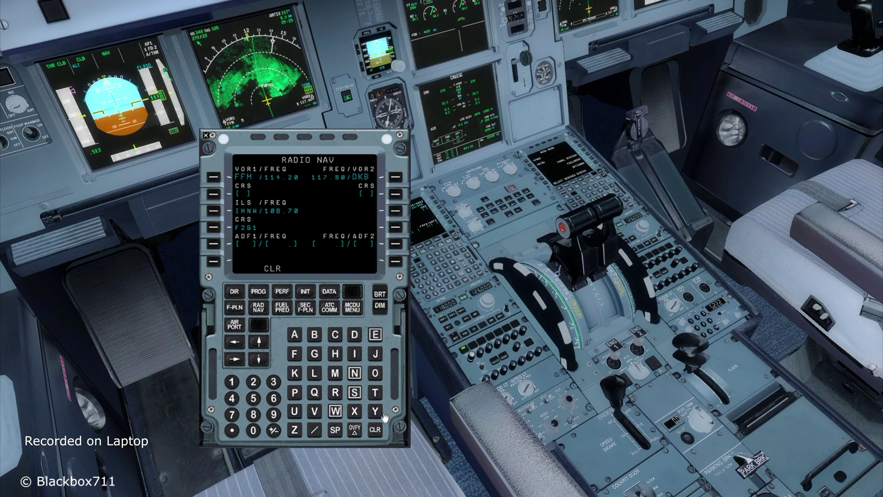
pyautogui.click(375, 430)
pyautogui.click(392, 182)
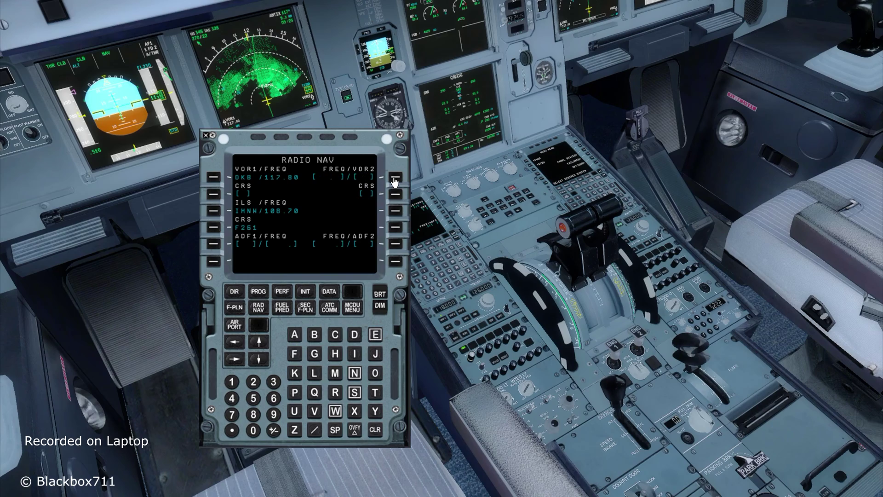
# Reduce the captain's navigation display range to 80 NM
pyautogui.click(234, 307)
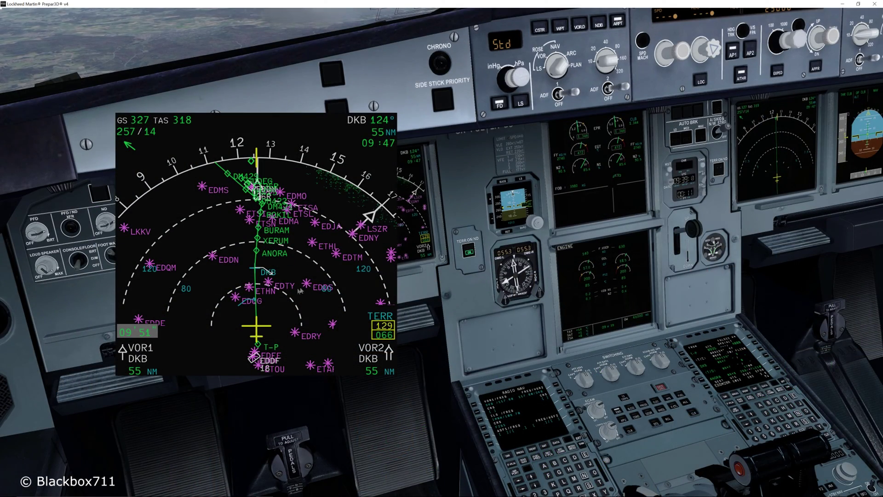
pyautogui.scroll(-1, 607, 60)
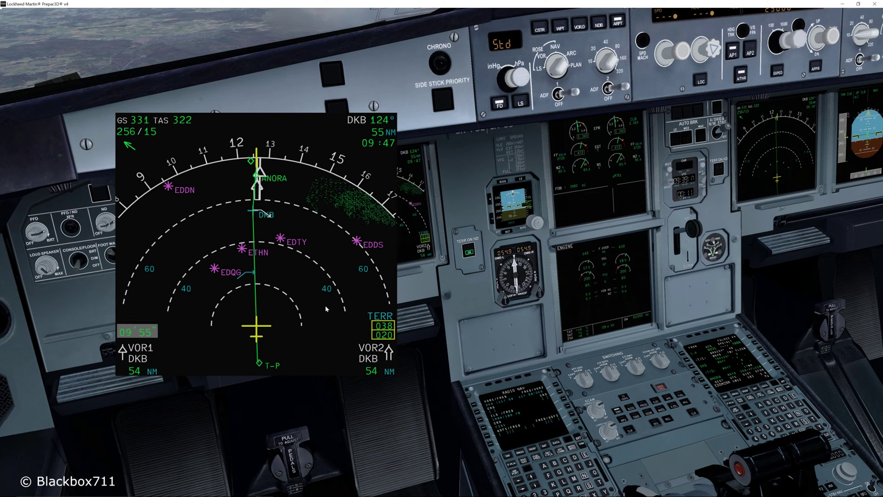
pyautogui.click(519, 413)
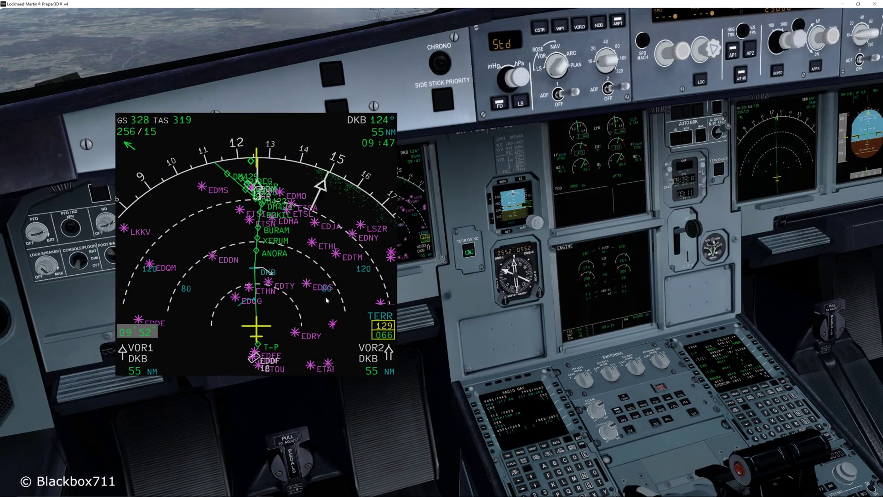
pyautogui.click(584, 86)
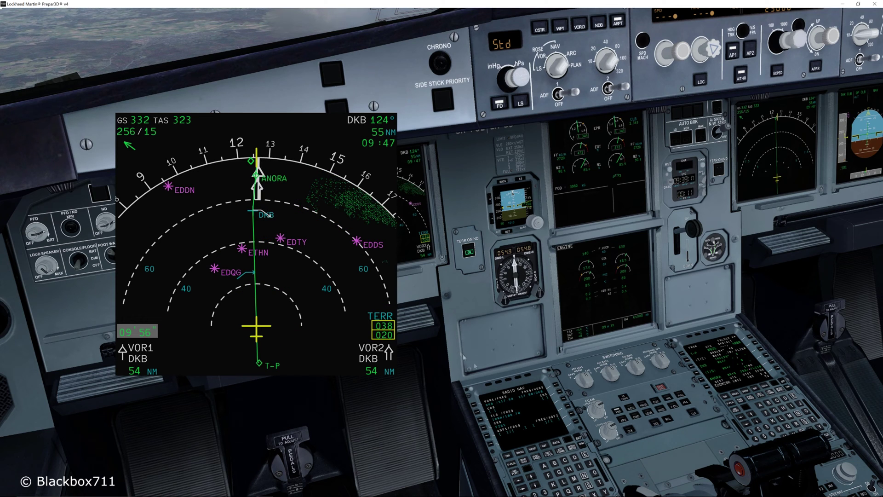
# Enter EDDS as the new destination after ANORA in the secondary flight plan
pyautogui.click(520, 415)
pyautogui.click(550, 328)
pyautogui.click(460, 200)
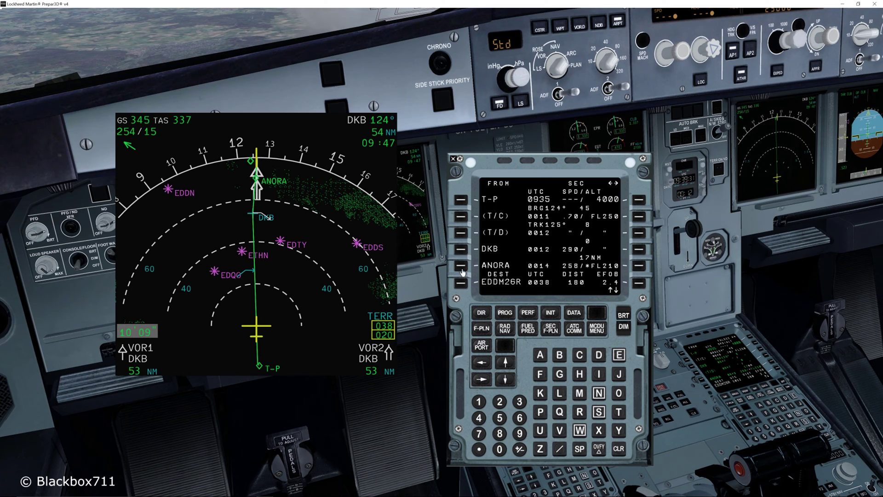
pyautogui.click(461, 267)
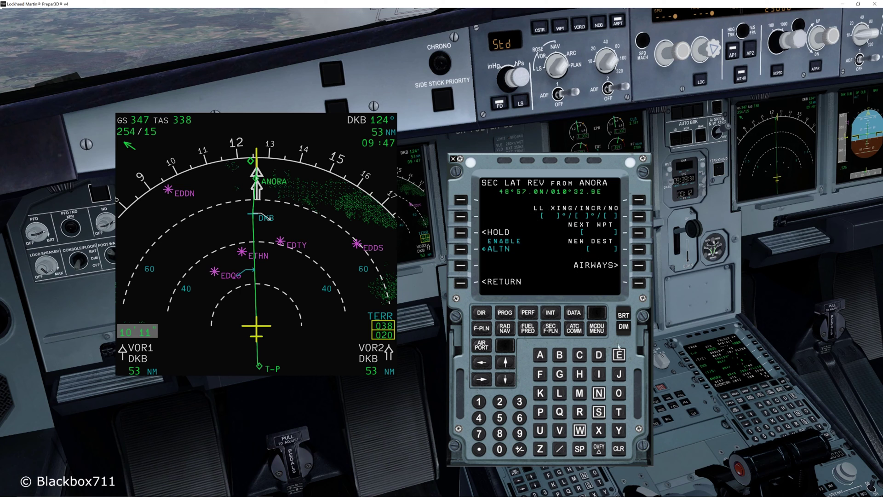
pyautogui.click(619, 358)
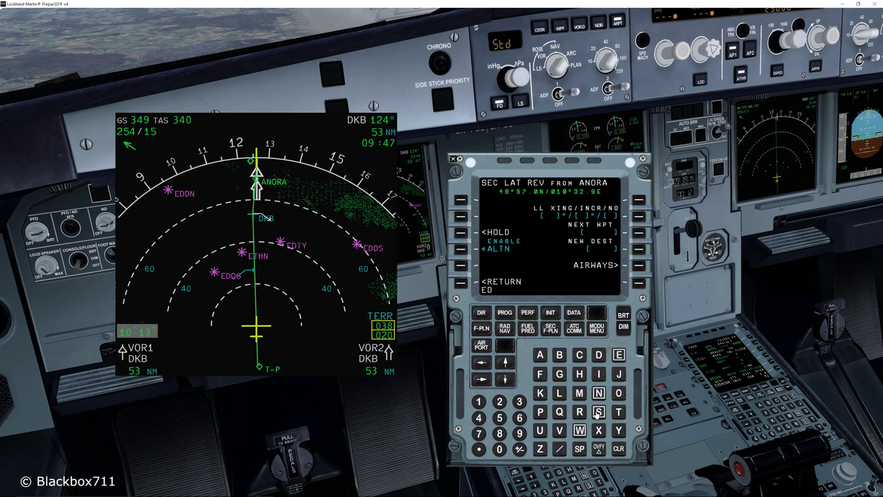
pyautogui.write('DS')
pyautogui.click(638, 251)
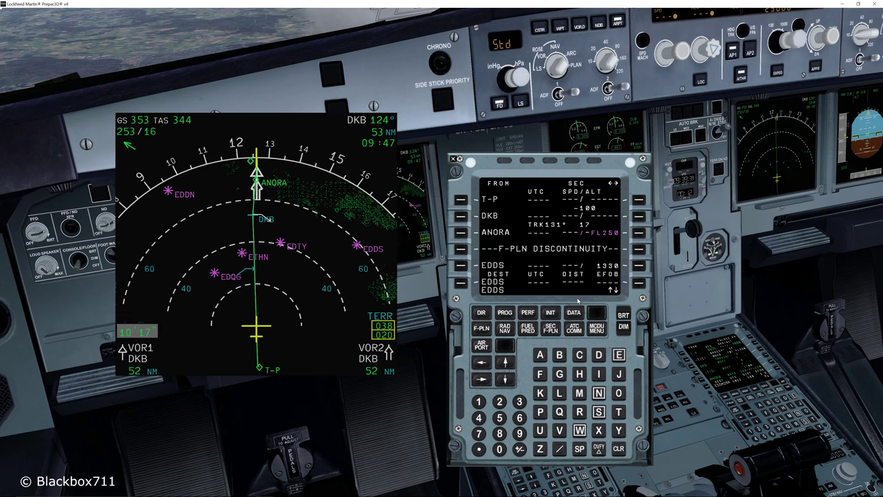
# Select the ILS25 approach for EDDS in the secondary flight plan and look through the available STARs
pyautogui.click(458, 285)
pyautogui.click(637, 201)
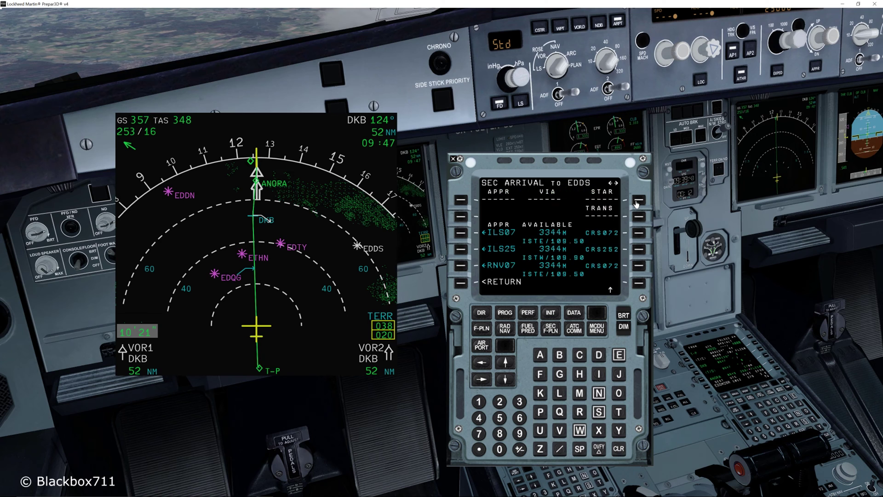
pyautogui.click(460, 249)
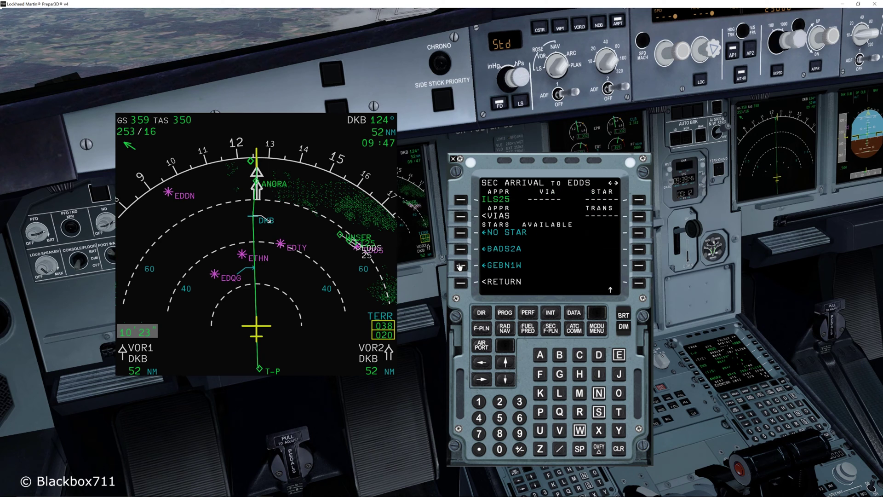
pyautogui.click(506, 363)
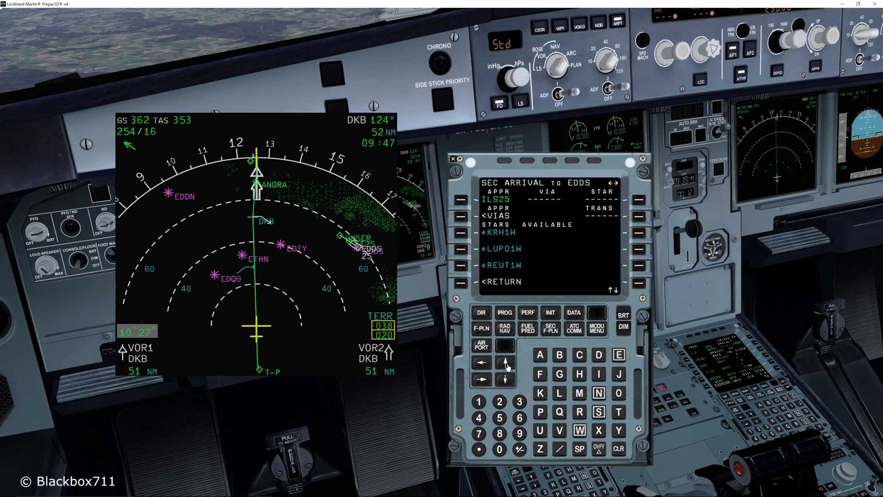
pyautogui.click(506, 363)
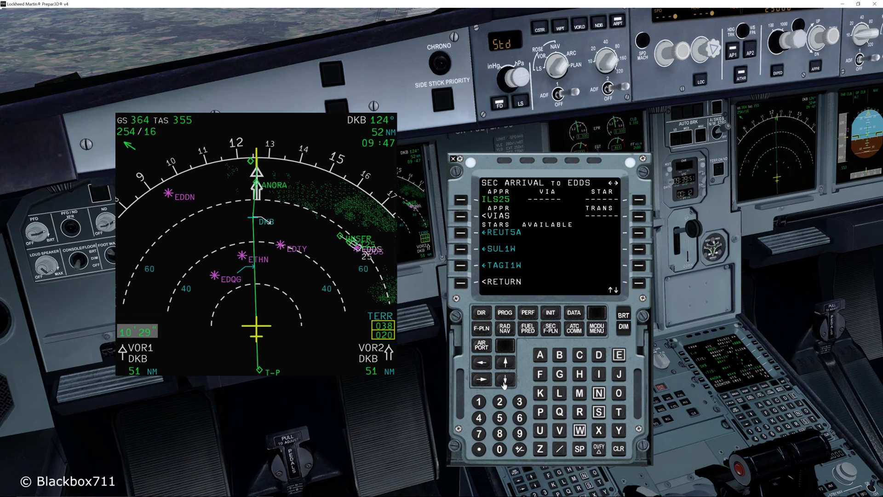
pyautogui.click(482, 328)
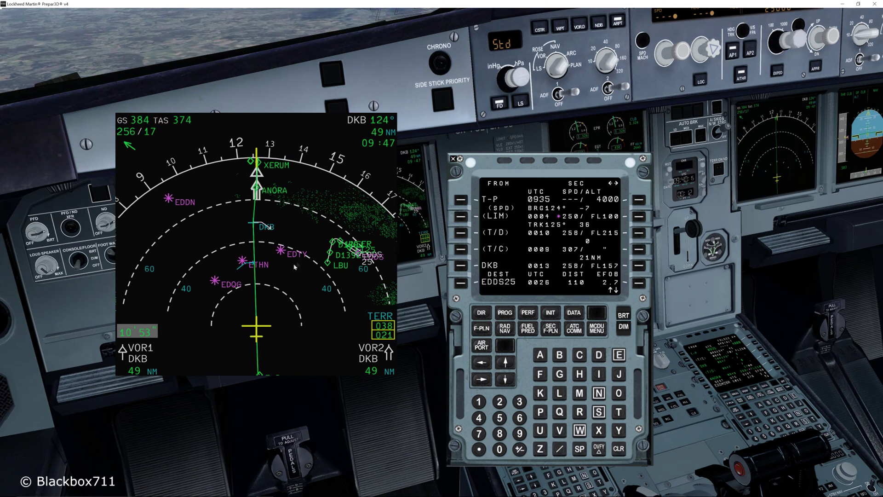
# Activate the secondary flight plan to EDDS and insert a direct-to leg to LBU
pyautogui.click(480, 331)
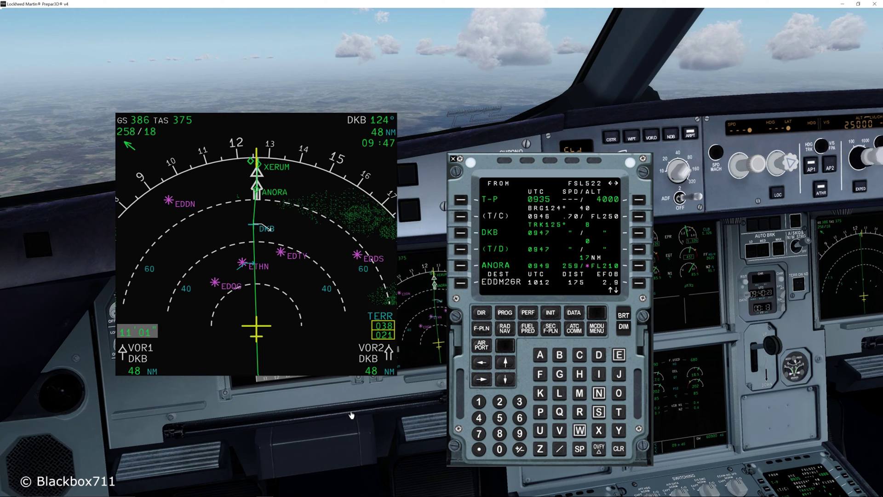
pyautogui.click(553, 329)
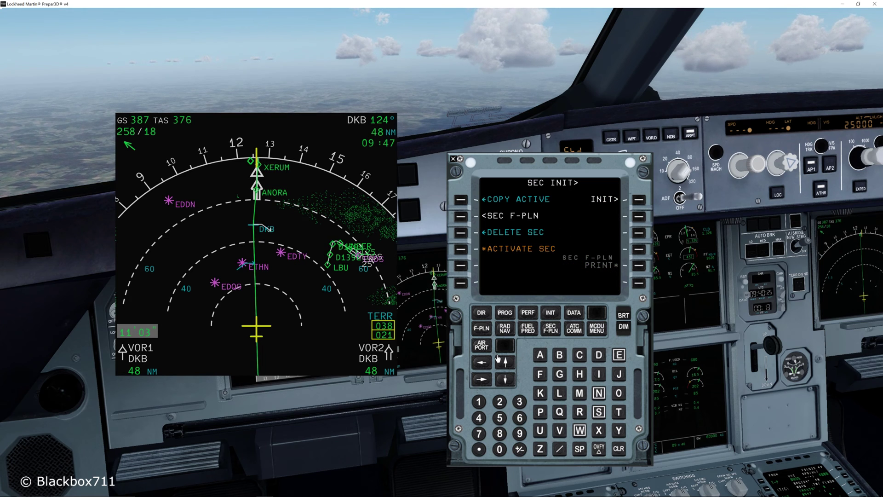
pyautogui.click(459, 251)
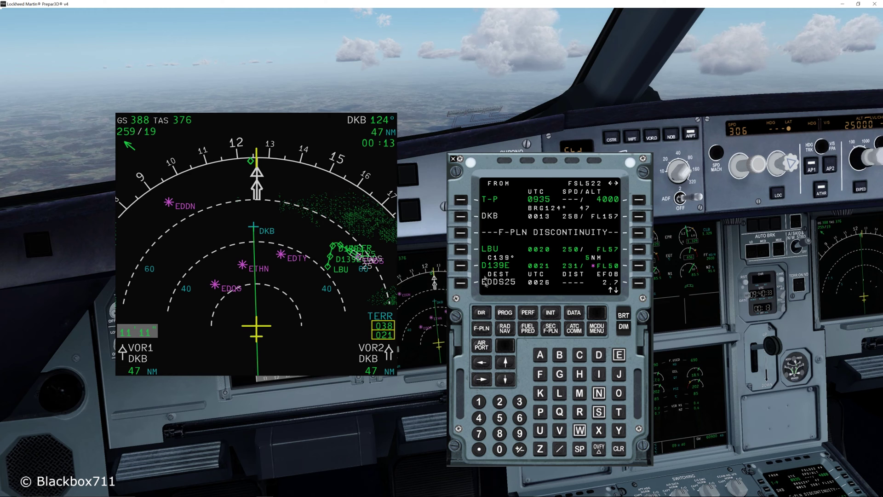
pyautogui.click(481, 313)
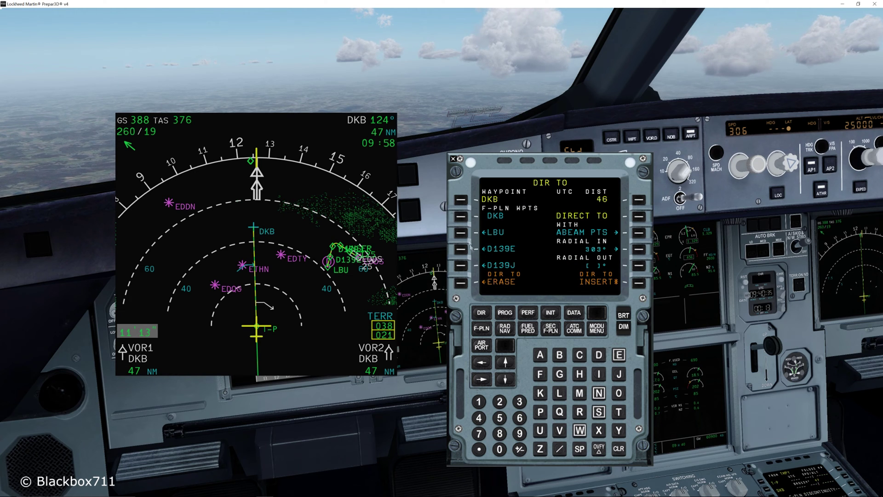
pyautogui.click(639, 283)
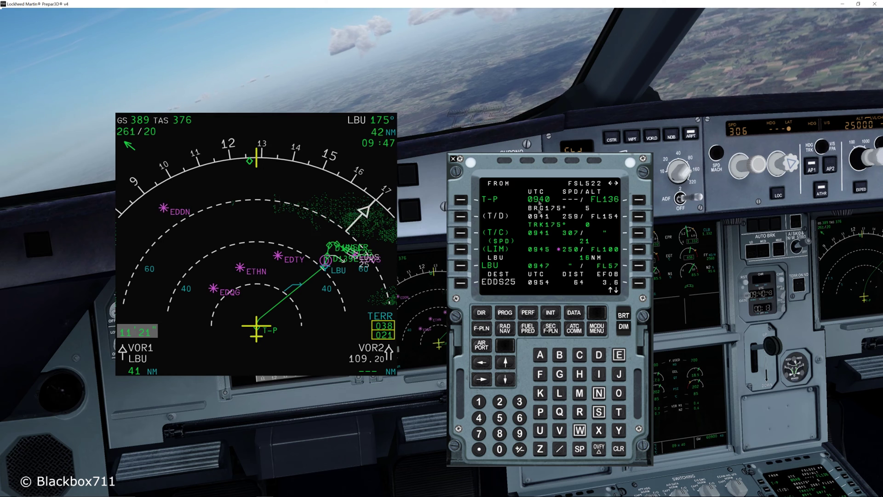
# Copy the active flight plan into the secondary and open the lateral revision page of its destination EDDM26R
pyautogui.click(508, 281)
pyautogui.click(415, 367)
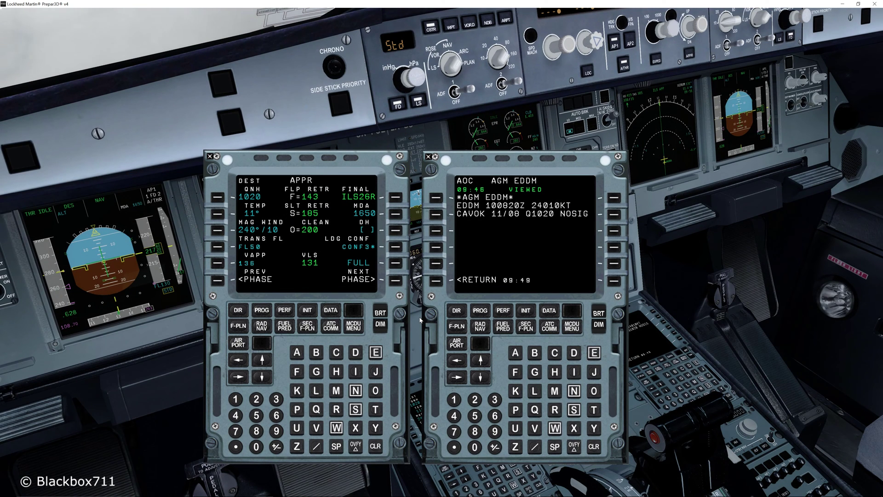
pyautogui.click(306, 325)
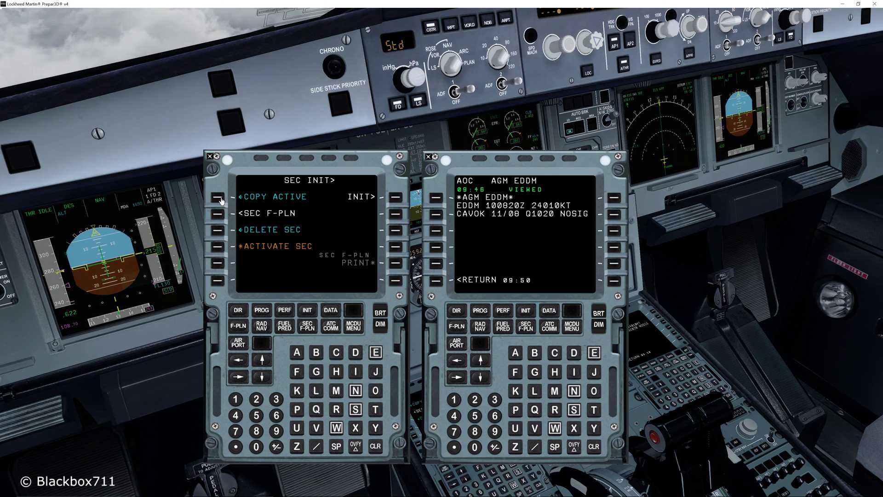
pyautogui.click(257, 213)
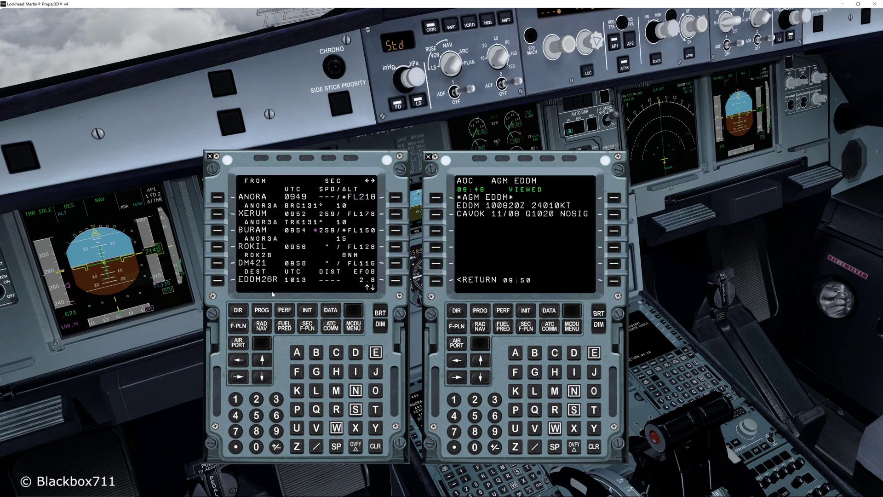
pyautogui.click(218, 263)
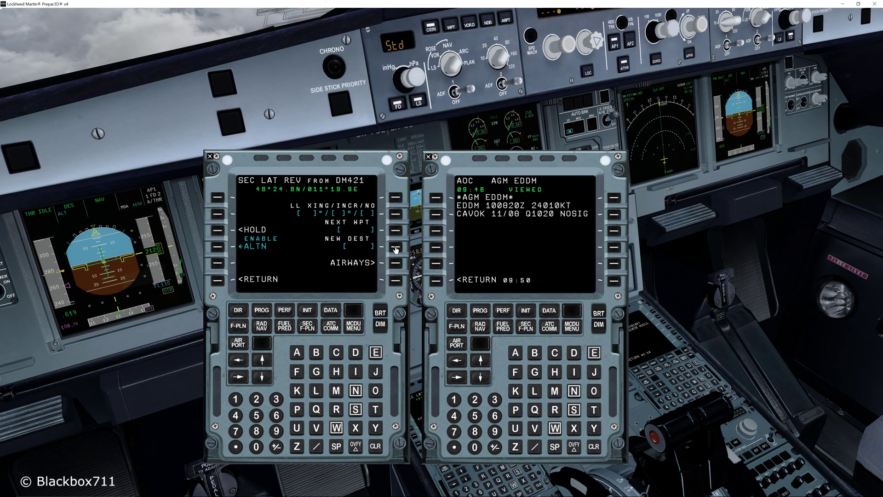
pyautogui.click(218, 280)
pyautogui.click(217, 284)
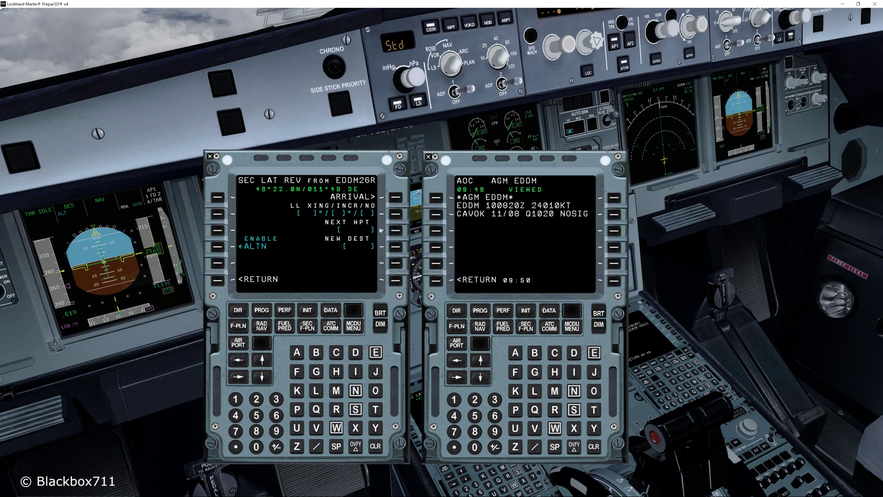
# Change the secondary arrival to EDDM to the ILS26L approach with no STAR and no via
pyautogui.click(396, 199)
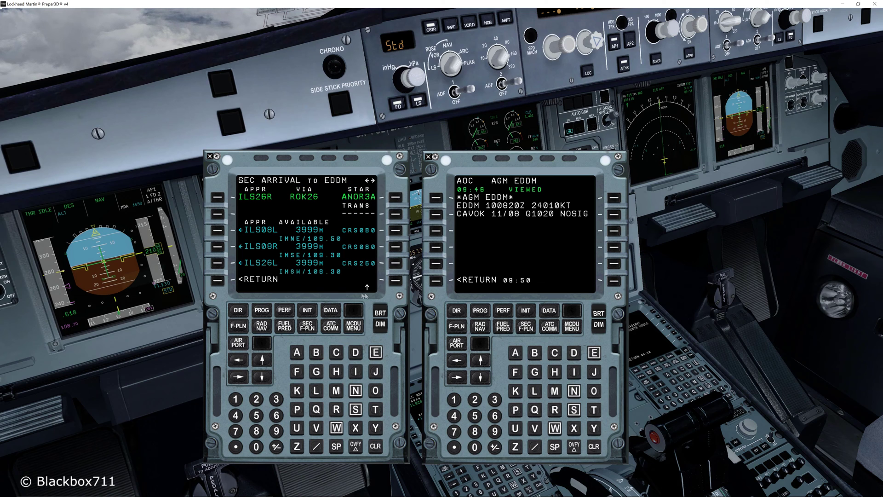
pyautogui.click(218, 264)
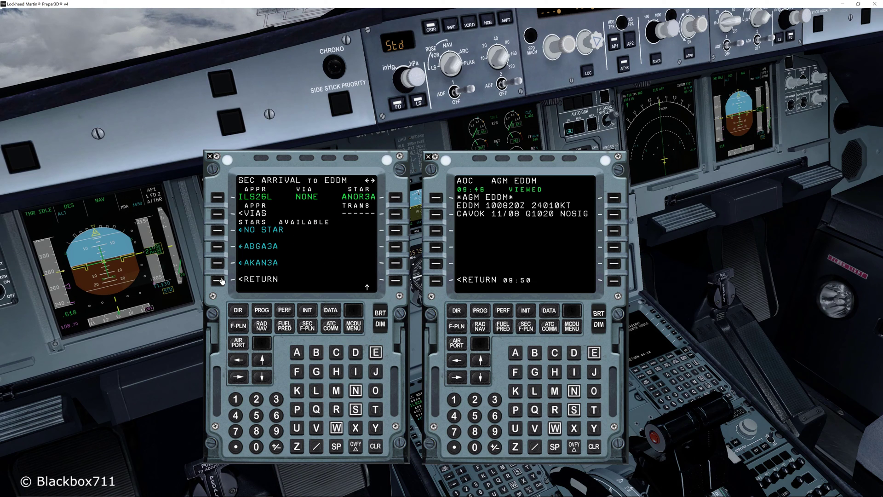
pyautogui.click(218, 214)
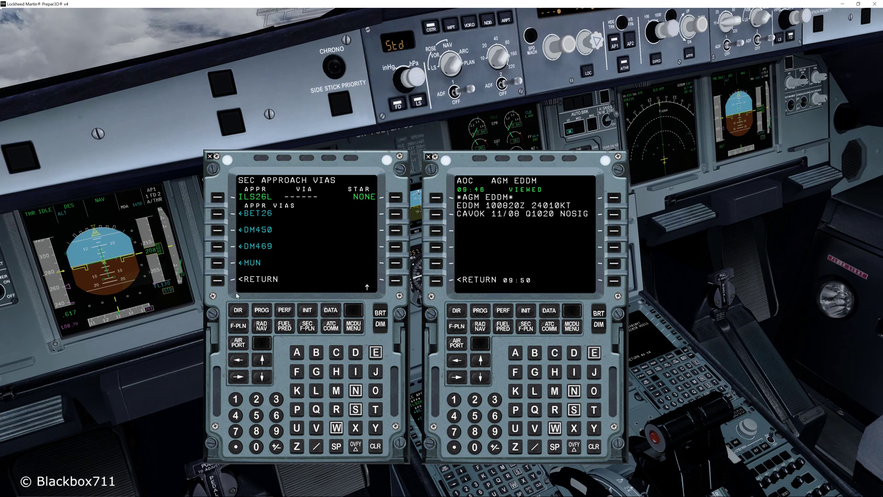
pyautogui.click(261, 362)
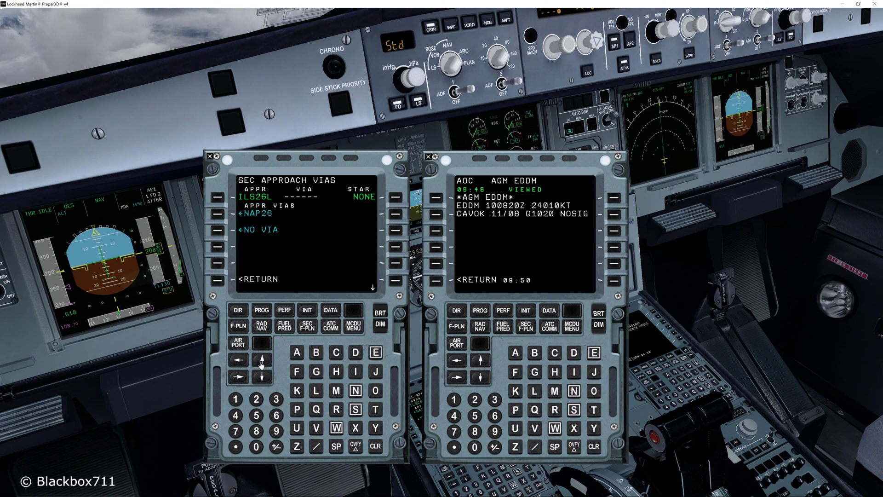
pyautogui.click(218, 231)
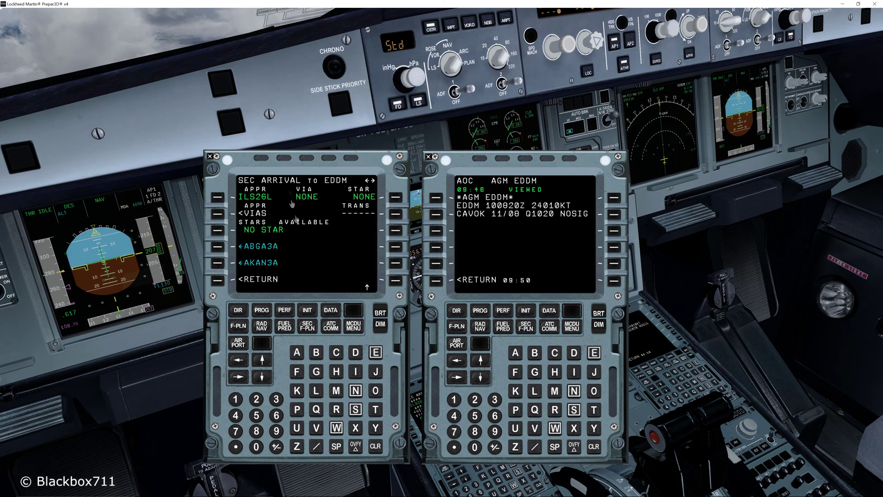
# Enlarge the navigation display in PLAN mode beside the MCDU and reduce its range to examine the EDDM approaches
pyautogui.moveTo(282, 170); pyautogui.dragTo(66, 181)
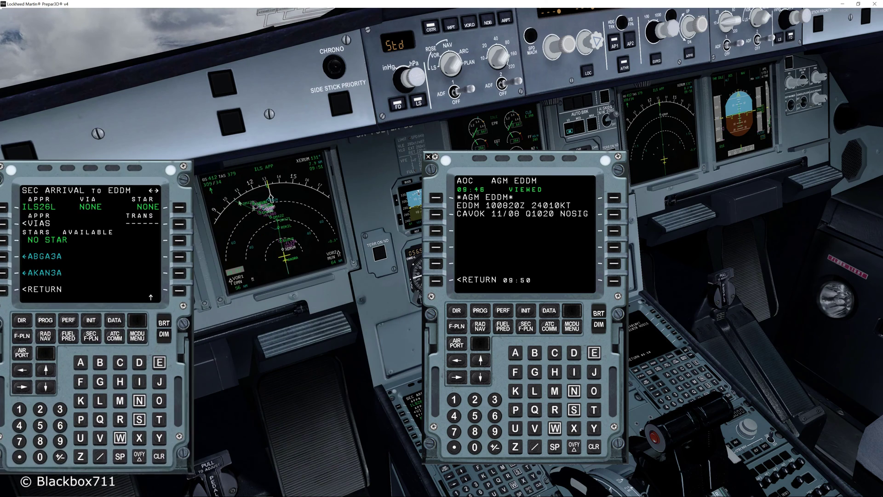
pyautogui.click(283, 241)
pyautogui.click(497, 59)
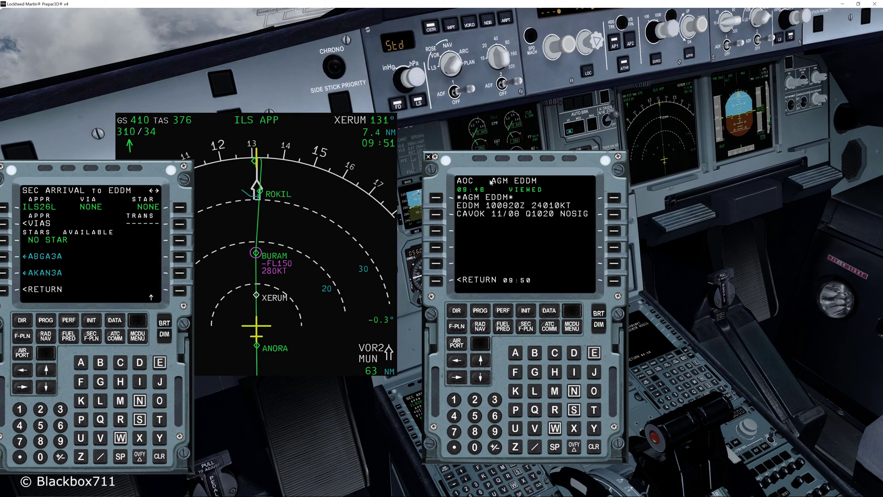
pyautogui.click(500, 56)
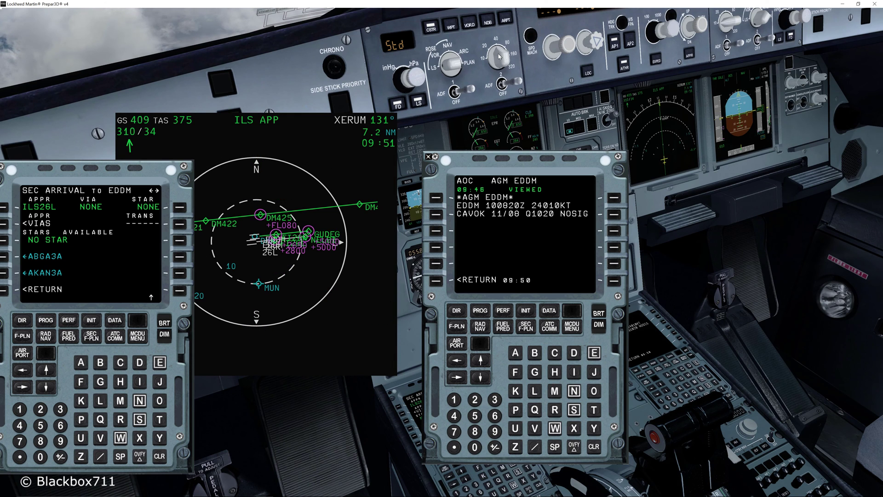
pyautogui.click(500, 56)
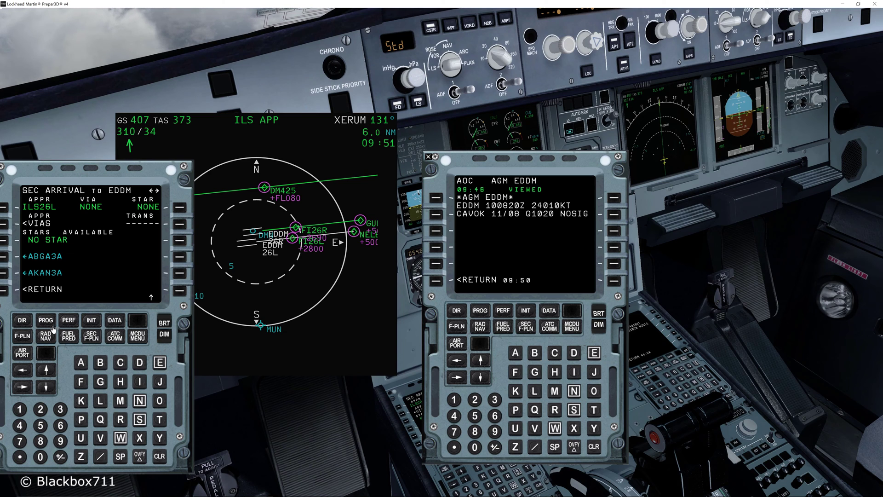
# Return the captain's MCDU to the secondary flight plan menu and close the MCDU and navigation display pop-ups
pyautogui.click(92, 342)
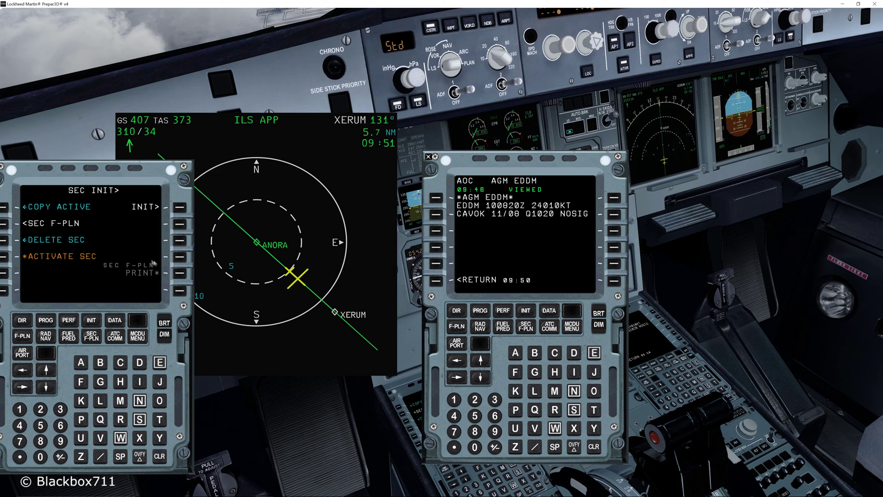
pyautogui.hotkey('shift', '3')
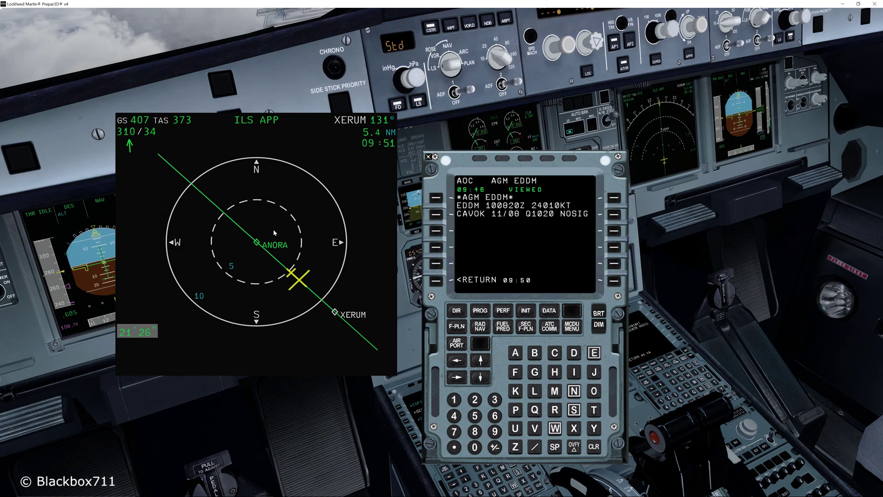
pyautogui.hotkey('shift', '2')
pyautogui.hotkey('shift', '4')
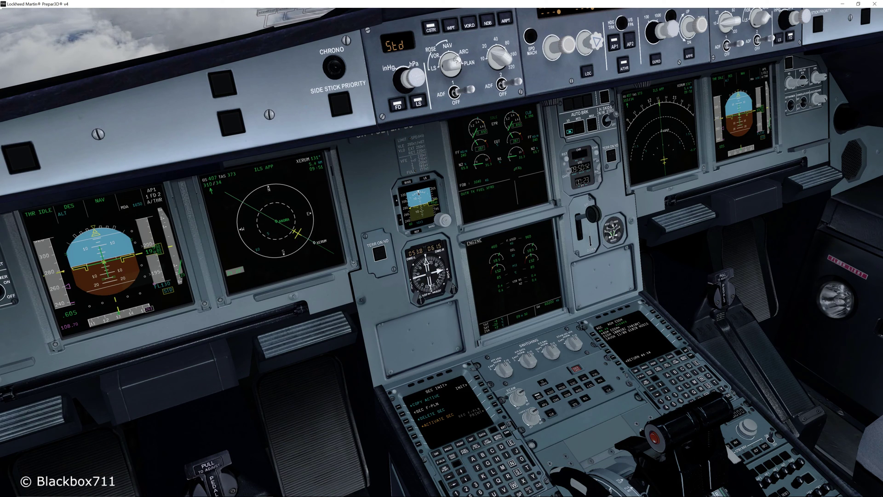
# Switch the captain's navigation display to ARC mode and activate the secondary flight plan for the ILS26L approach in the MCDU
pyautogui.scroll(2, 450, 65)
pyautogui.hotkey('ctrl', '1')
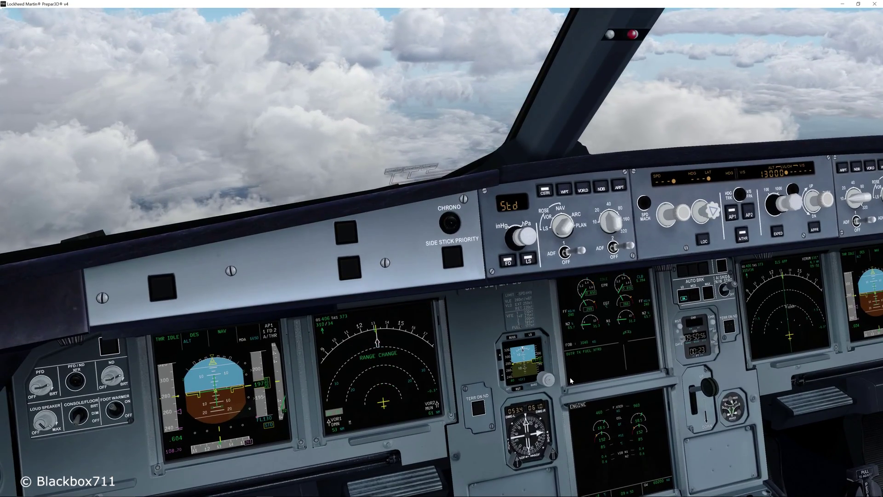
pyautogui.hotkey('ctrl', '2')
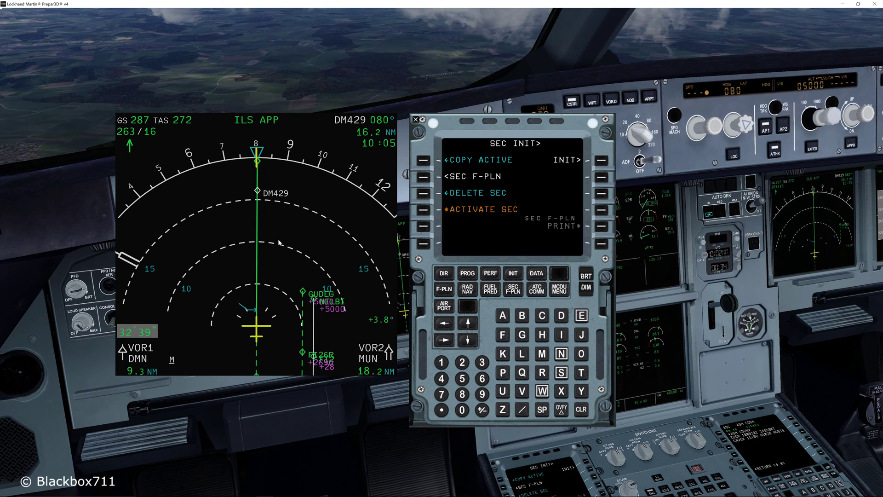
pyautogui.click(423, 218)
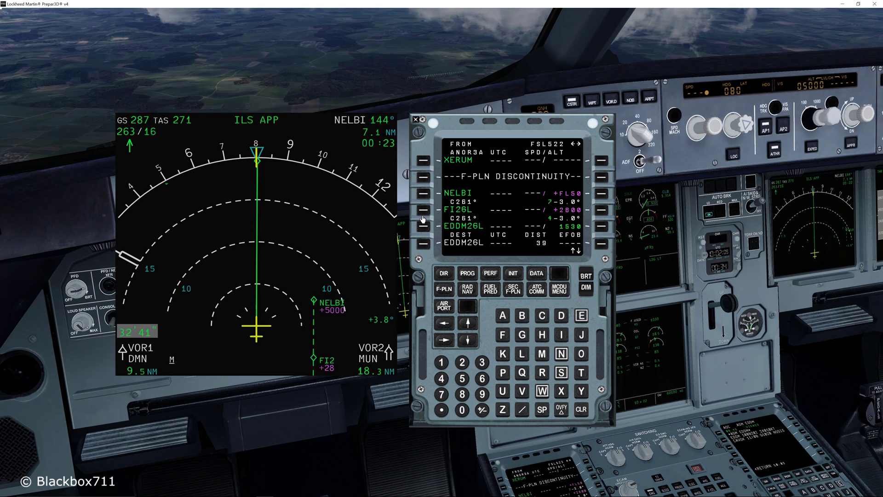
pyautogui.click(250, 281)
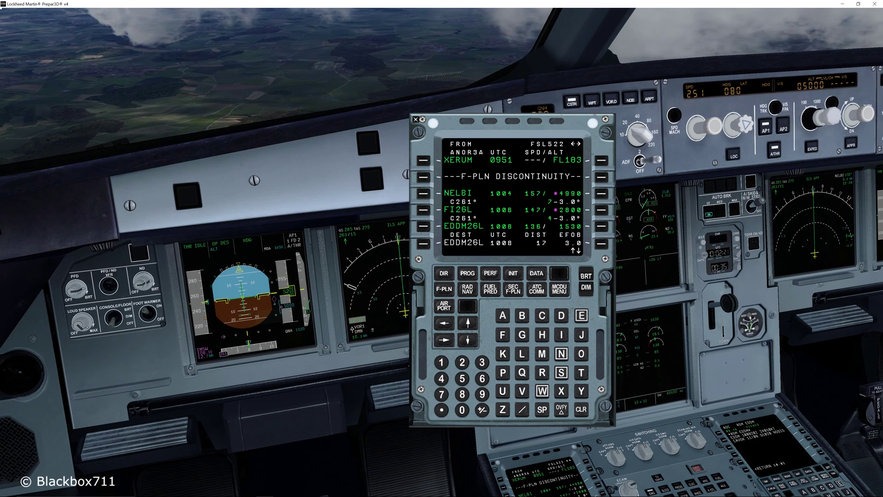
# Set the MDA to 1670 on the approach performance page for ILS26L
pyautogui.click(491, 273)
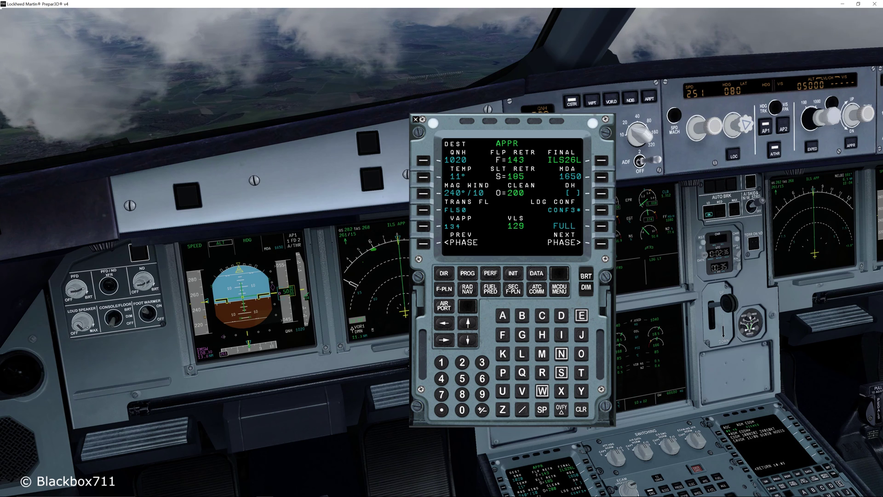
pyautogui.click(480, 379)
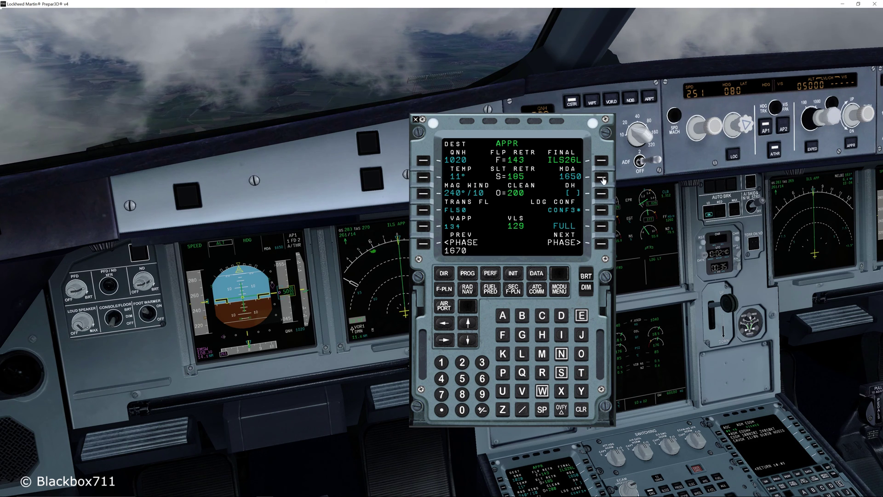
# Tune VOR1 to frequency 115.00 on the MCDU's radio navigation page
pyautogui.click(467, 288)
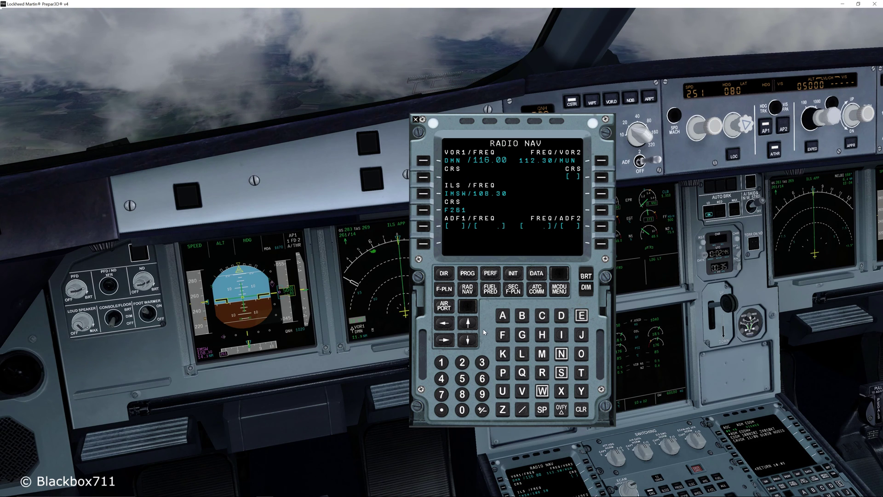
pyautogui.click(561, 316)
pyautogui.click(542, 353)
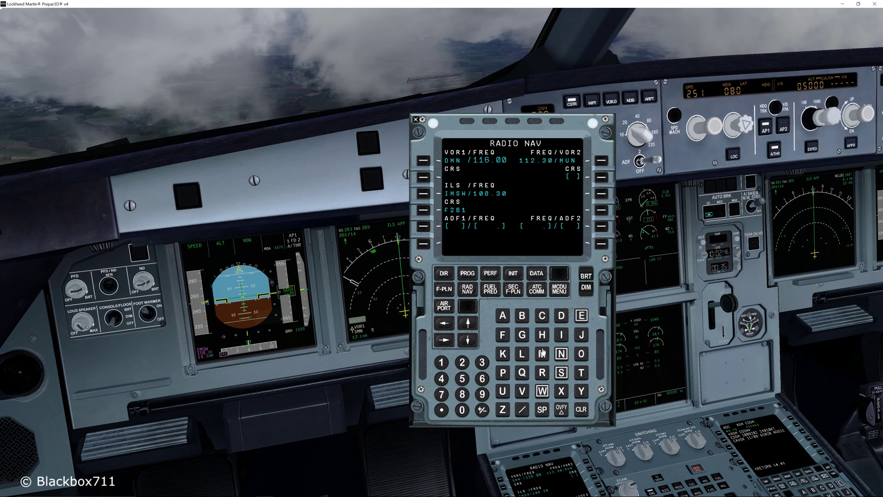
pyautogui.click(422, 161)
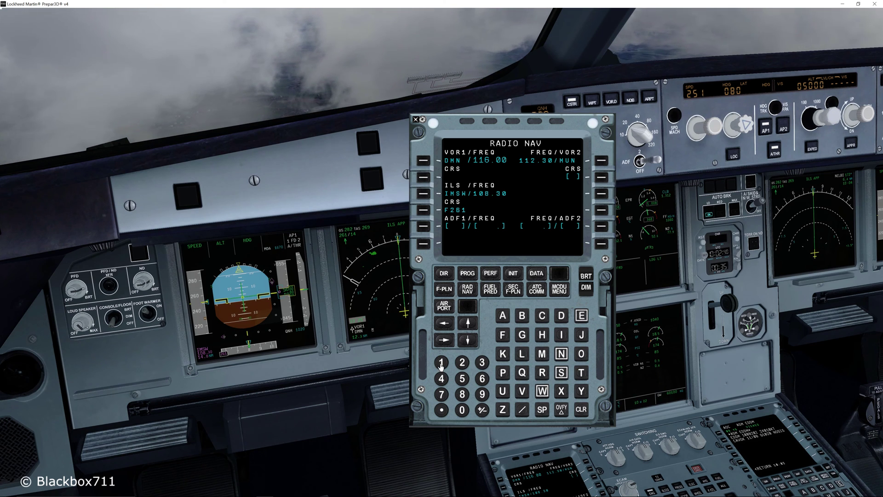
pyautogui.click(442, 410)
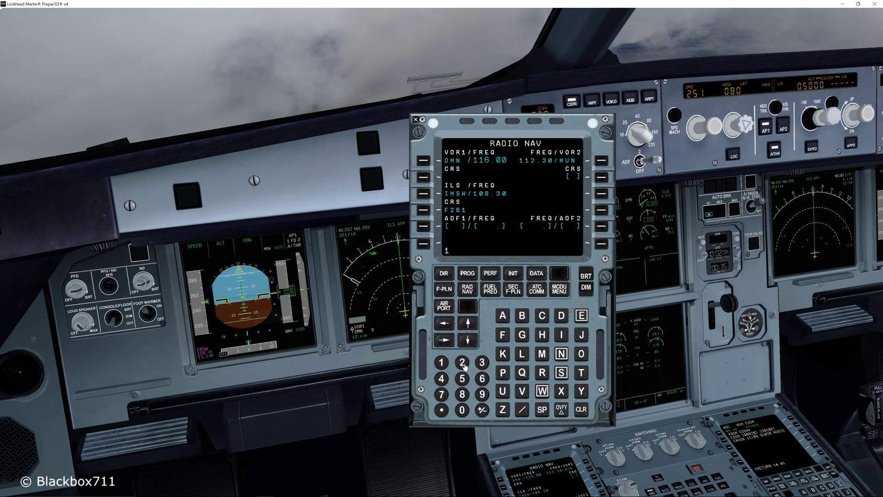
pyautogui.click(442, 362)
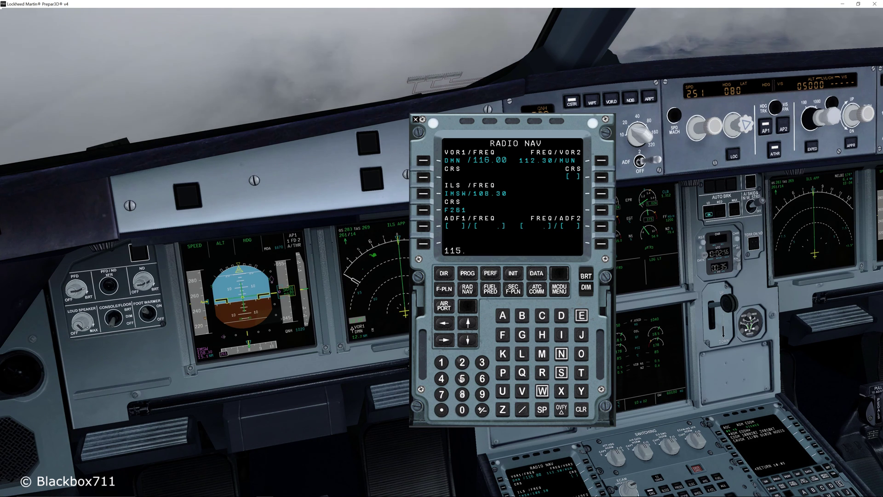
pyautogui.click(440, 411)
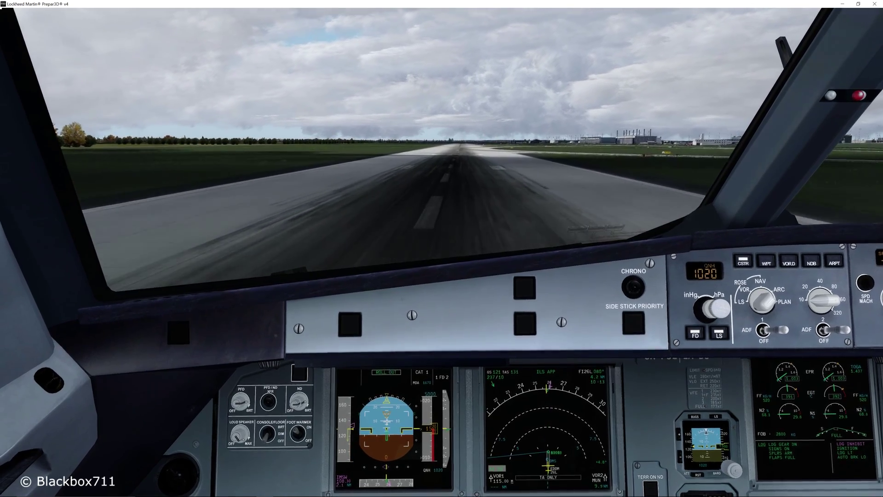
# Apply reverse thrust during the landing rollout on runway 26L
pyautogui.press('F2')
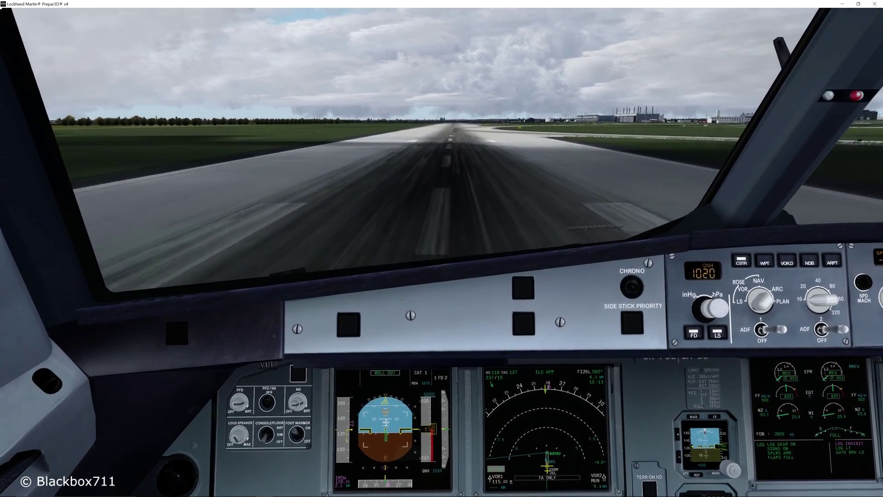